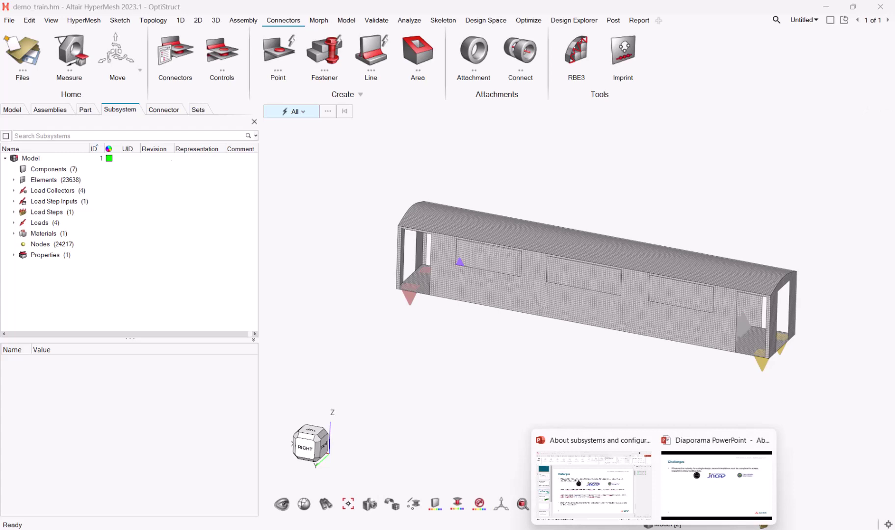
# Bring the PowerPoint slideshow back in front of the train model.
pyautogui.click(699, 502)
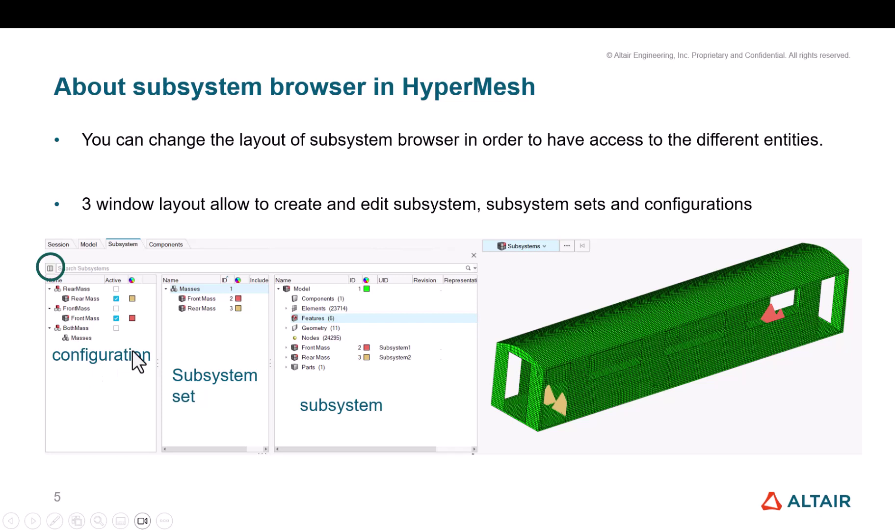
# Bring up the Windows Start menu over the slideshow.
pyautogui.press('super')
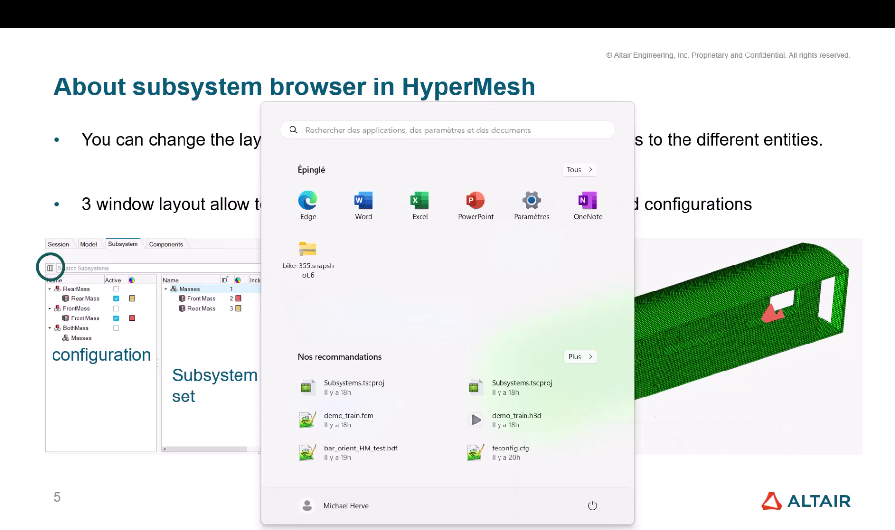
# Return to demo_train.hm and split the subsystem browser into three panes: configurations, subsystem sets, subsystems.
pyautogui.click(695, 476)
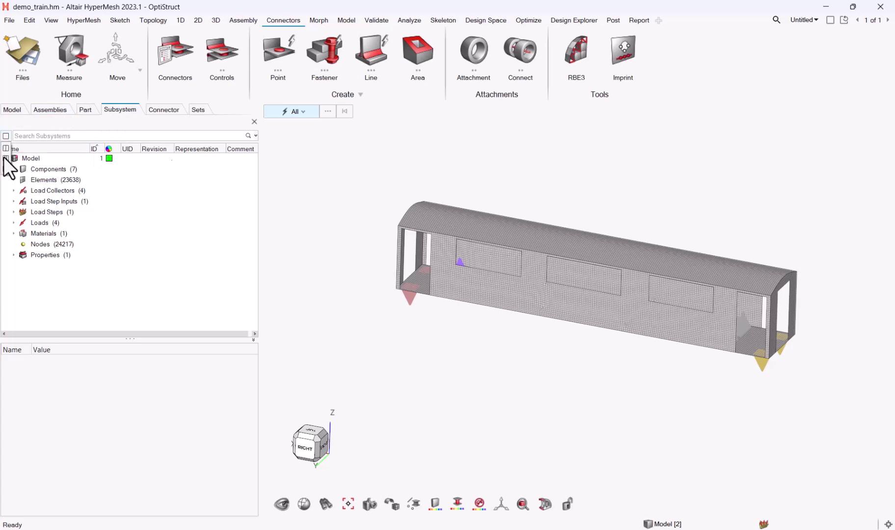
pyautogui.click(5, 149)
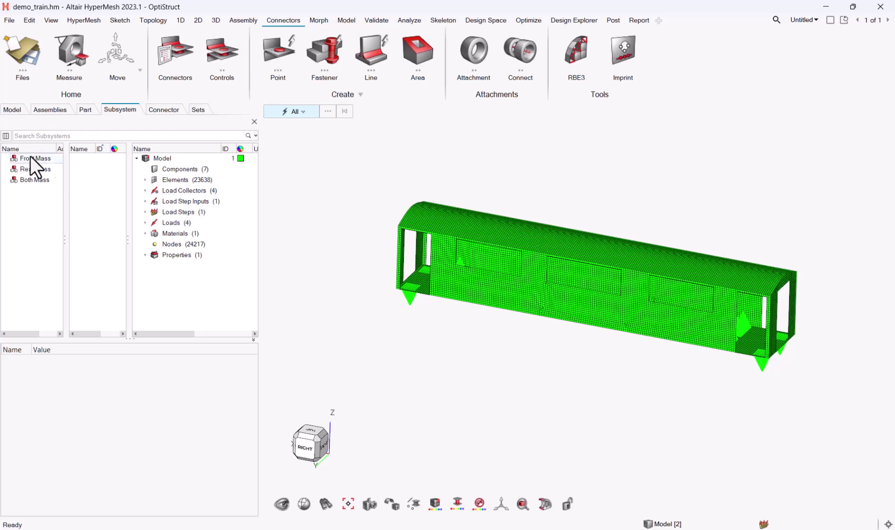
# In the subsystem browser's Organize Settings, check Move for Elements under Components and confirm.
pyautogui.rightClick(191, 291)
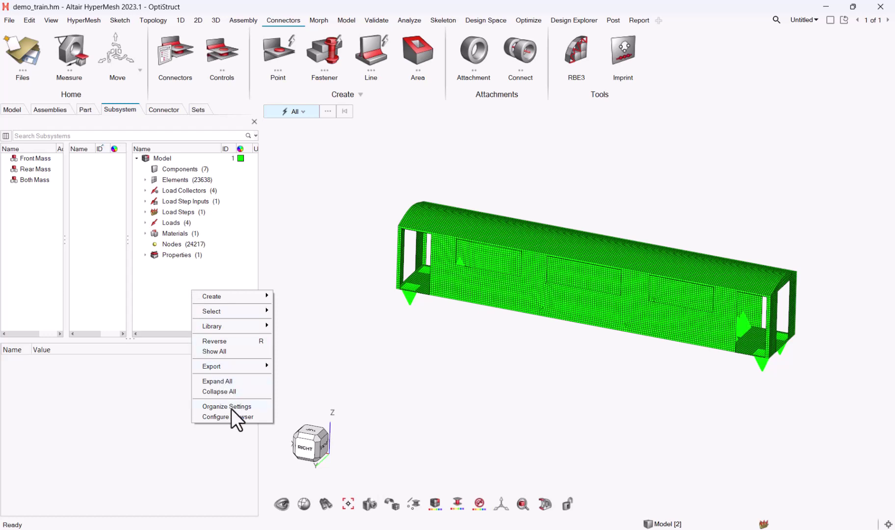
pyautogui.rightClick(178, 289)
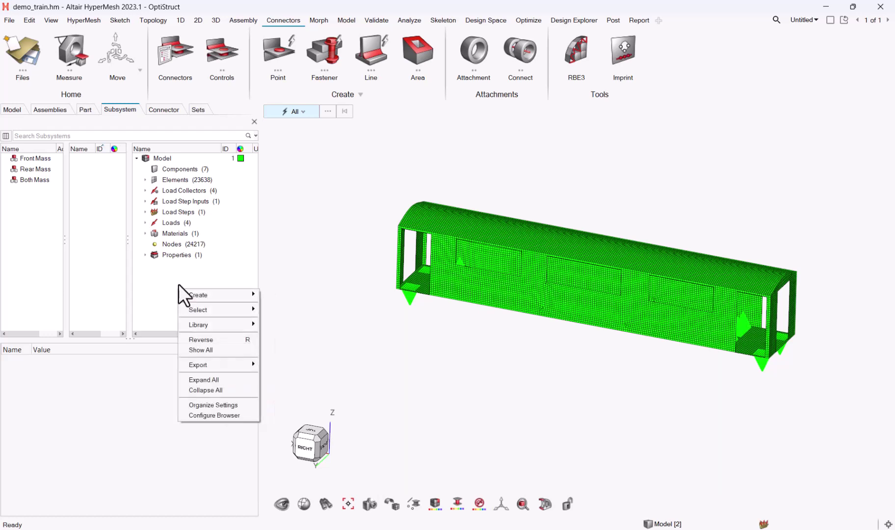
pyautogui.click(221, 406)
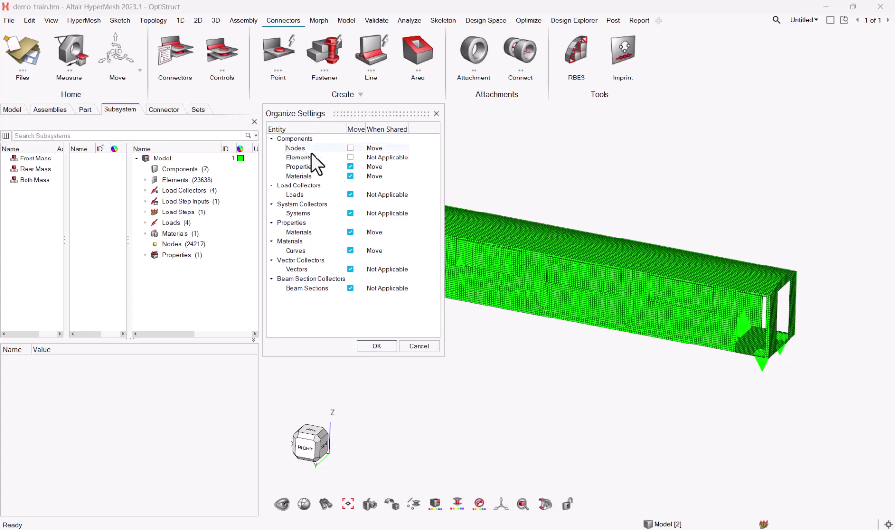
pyautogui.click(352, 157)
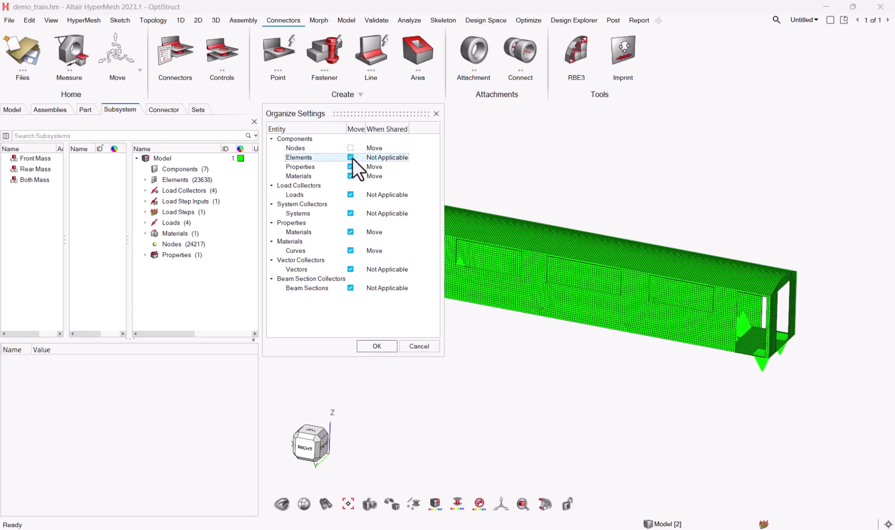
pyautogui.click(371, 346)
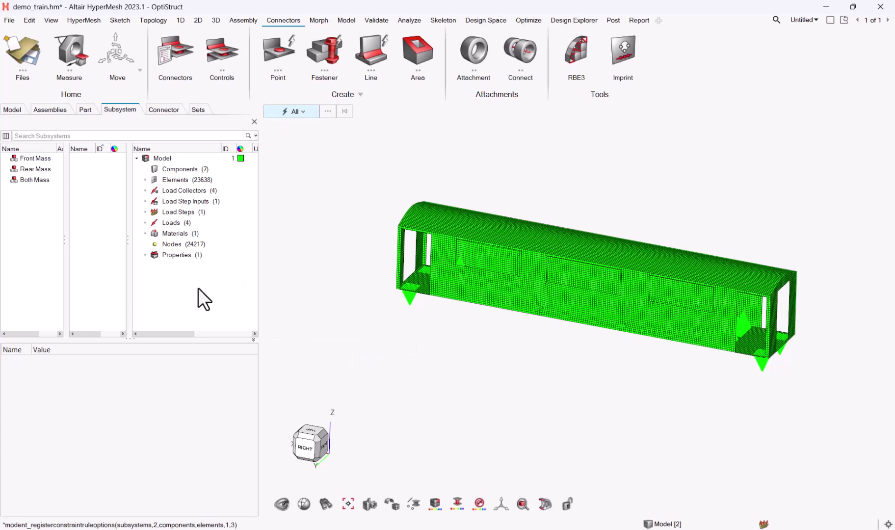
# Create a new subsystem and name it 'Front Subsystem'.
pyautogui.rightClick(173, 284)
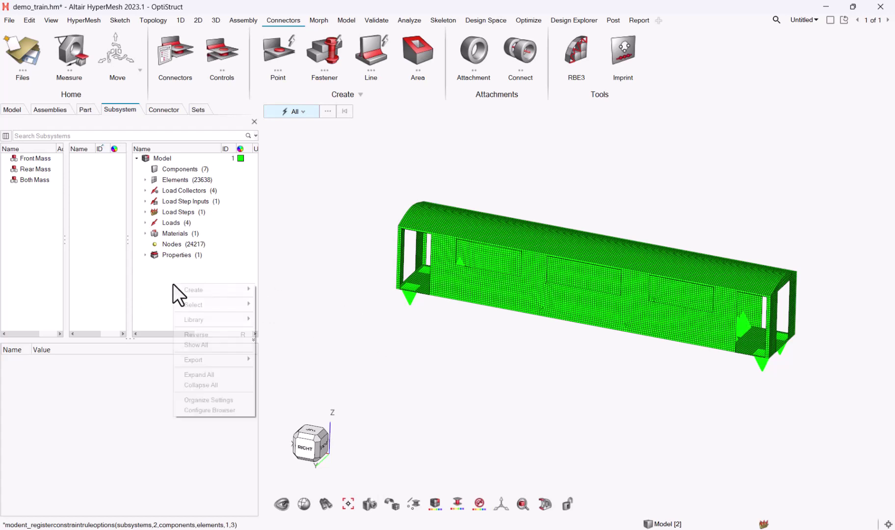
pyautogui.moveTo(180, 288)
pyautogui.click(293, 289)
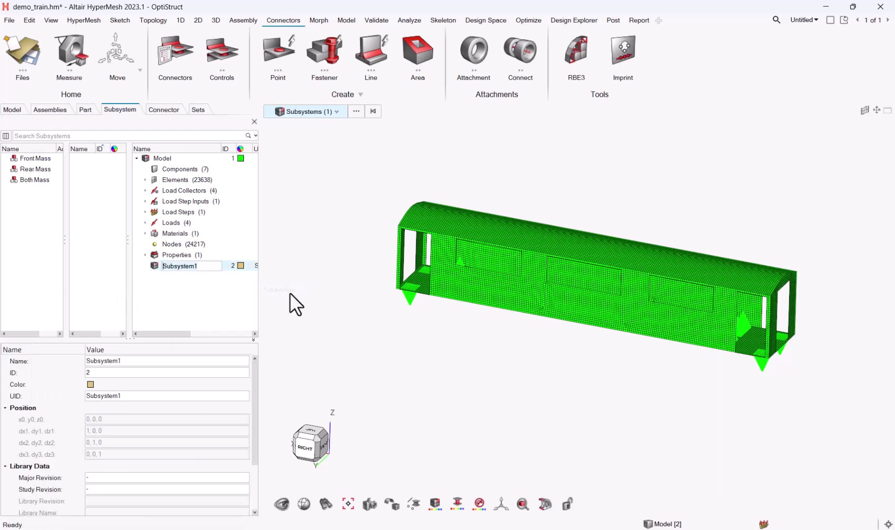
pyautogui.write('Front Subsystem')
pyautogui.press('Return')
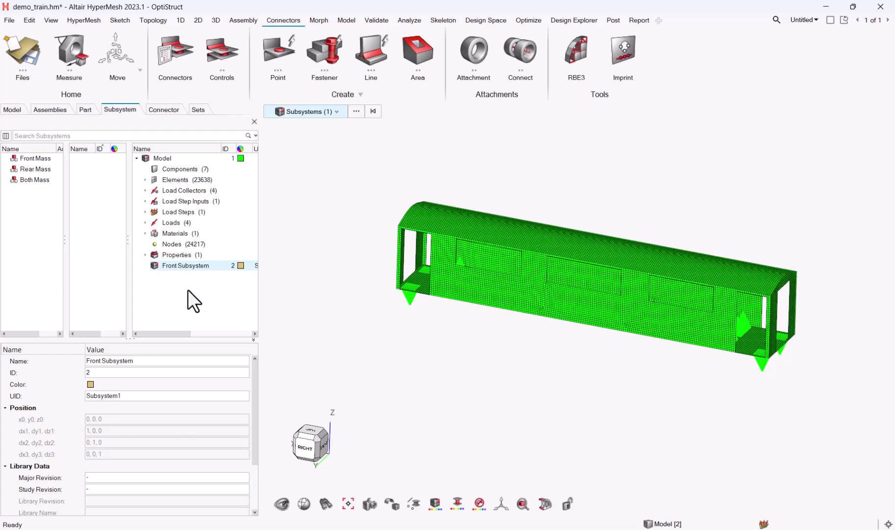
# Enable 'Show entities under subfolders' in the browser configuration and bring up the Assembly tools.
pyautogui.rightClick(187, 289)
pyautogui.moveTo(202, 295)
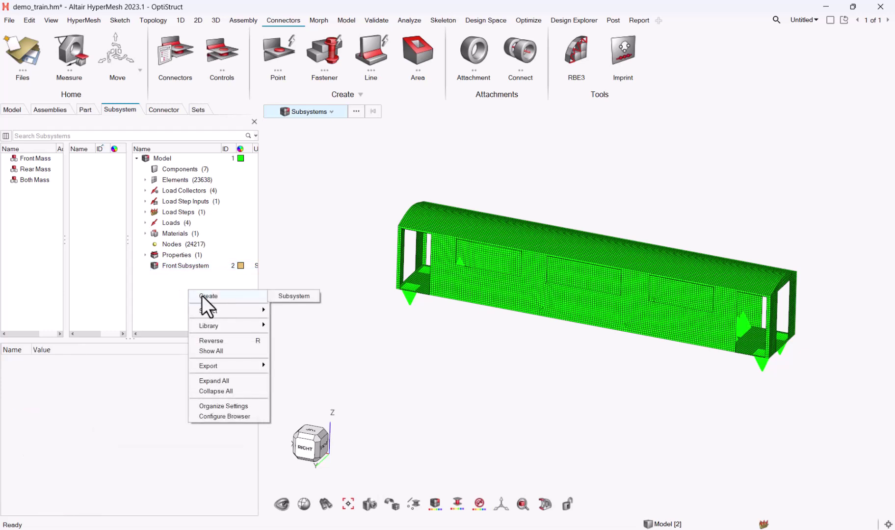
pyautogui.click(237, 416)
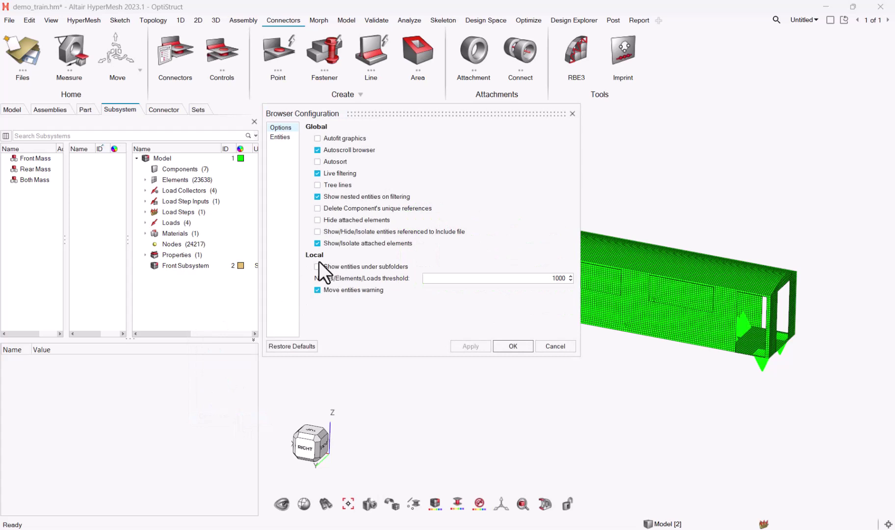
pyautogui.click(317, 267)
pyautogui.click(481, 350)
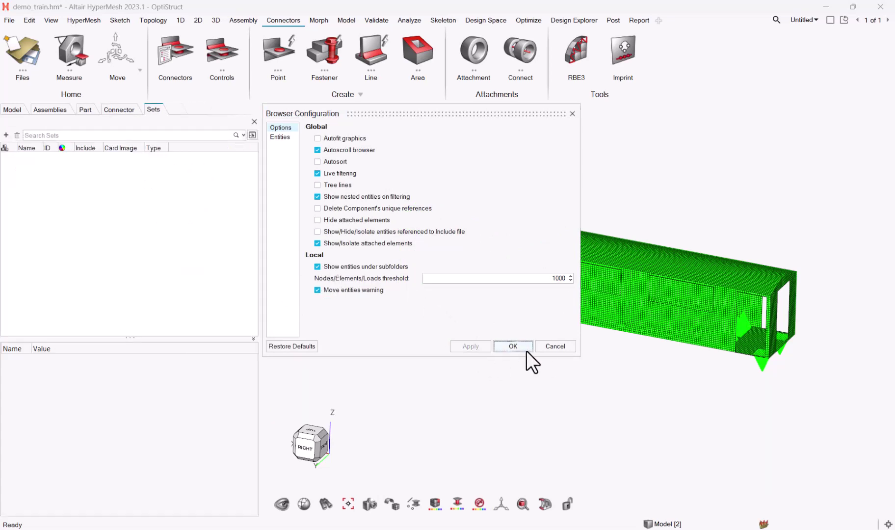
pyautogui.click(513, 347)
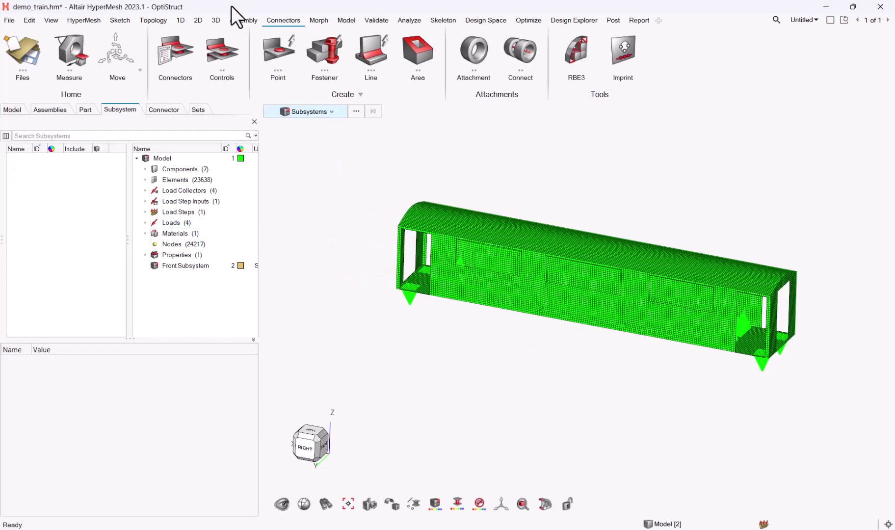
pyautogui.click(241, 22)
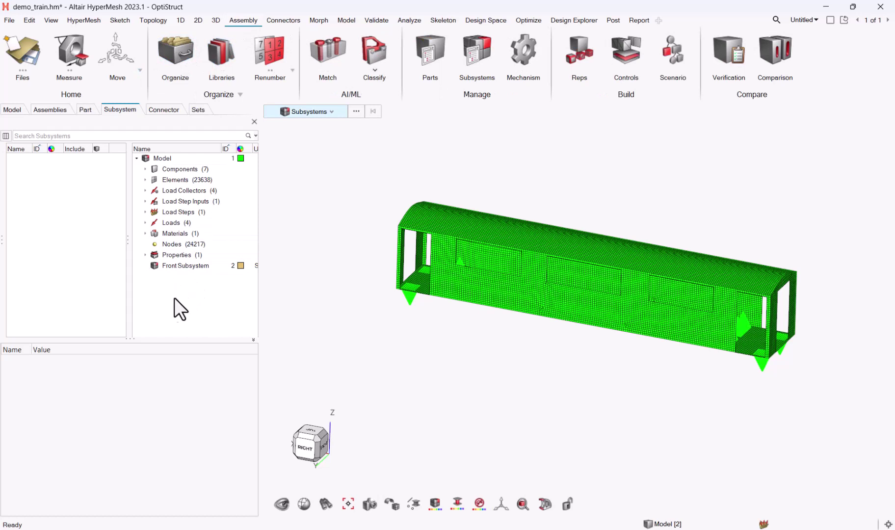
# Drag the front mass and front_rigids components into Front Subsystem and expand it.
pyautogui.click(145, 169)
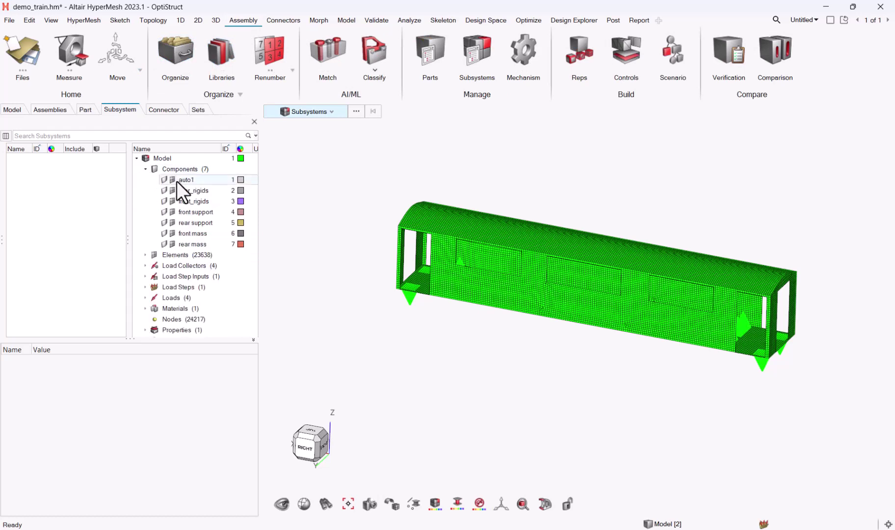
pyautogui.click(206, 233)
pyautogui.keyDown('ctrl'); pyautogui.click(199, 198); pyautogui.keyUp('ctrl')
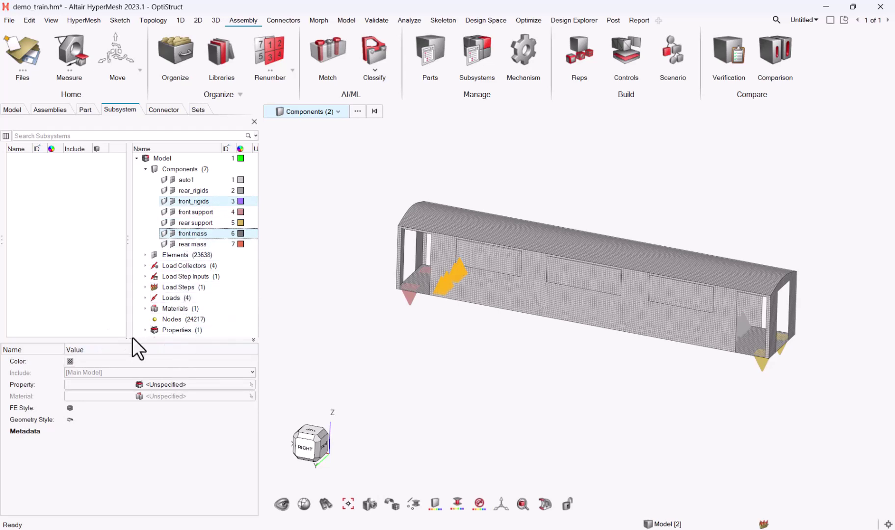
pyautogui.moveTo(129, 337); pyautogui.dragTo(128, 387)
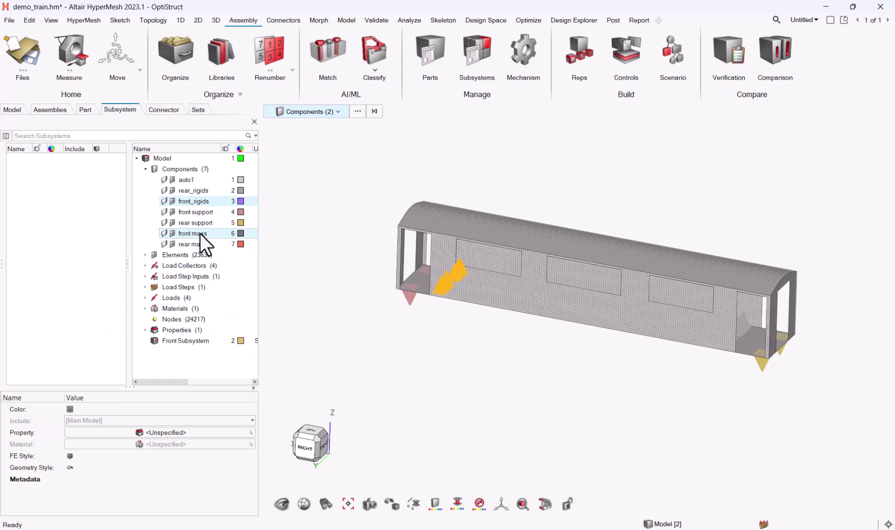
pyautogui.moveTo(200, 233); pyautogui.dragTo(184, 342)
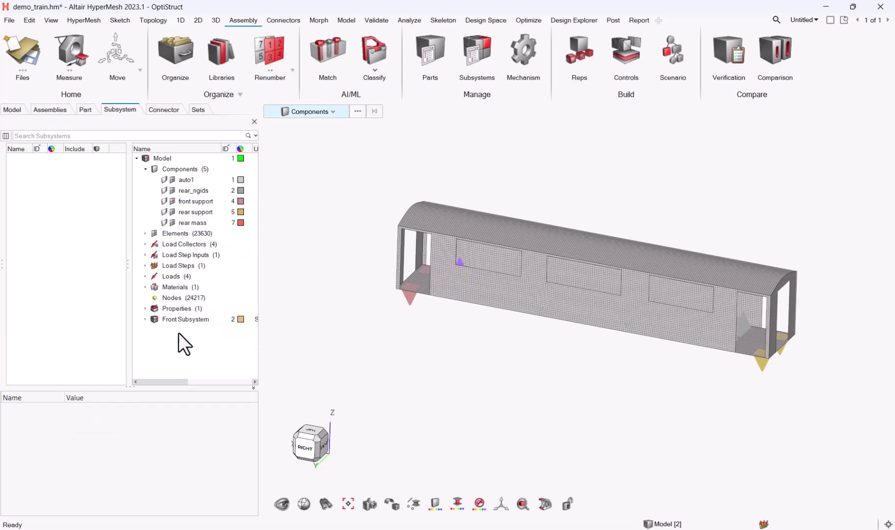
pyautogui.click(145, 319)
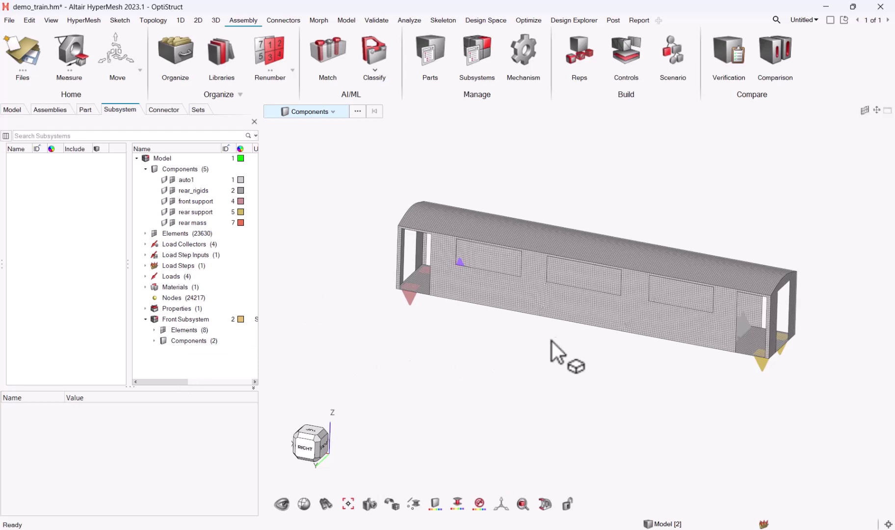
# Orbit and zoom to view the train's open front end and grey interior cones up close.
pyautogui.moveTo(551, 341); pyautogui.dragTo(436, 300, button='middle')
pyautogui.moveTo(809, 235); pyautogui.dragTo(599, 152, button='middle')
pyautogui.scroll(3, 544, 270)
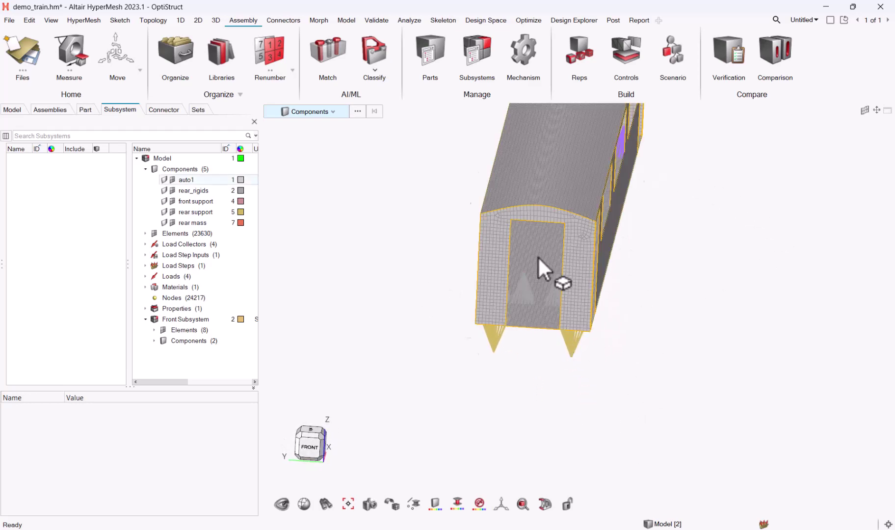
pyautogui.scroll(4, 539, 376)
pyautogui.scroll(-2, 543, 366)
pyautogui.scroll(1, 541, 363)
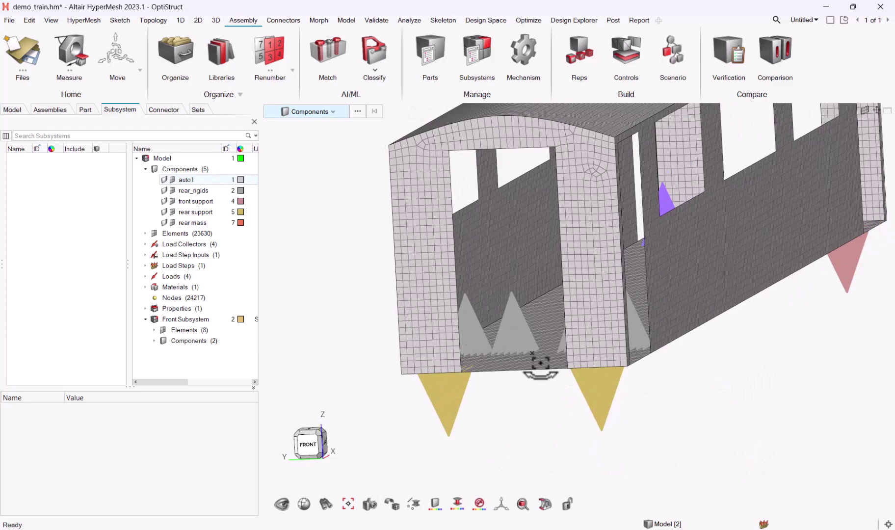
pyautogui.moveTo(540, 363); pyautogui.dragTo(557, 349, button='middle')
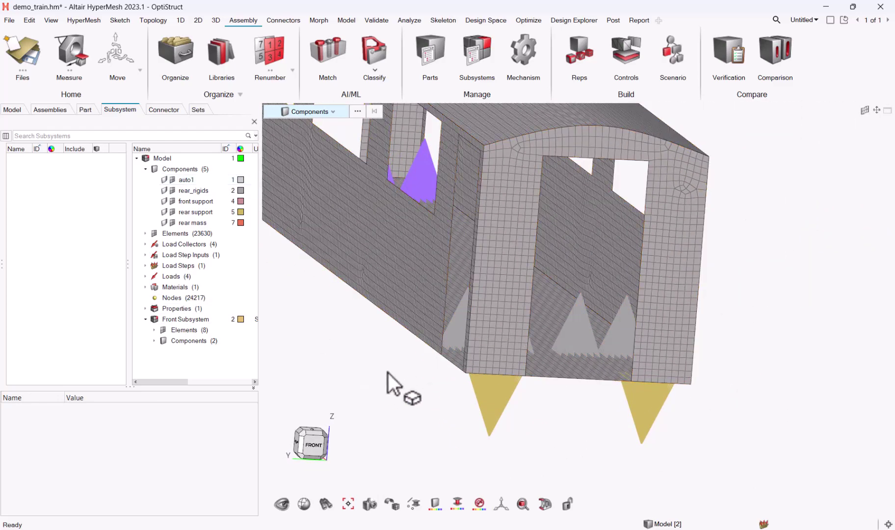
pyautogui.moveTo(390, 379); pyautogui.dragTo(387, 317, button='middle')
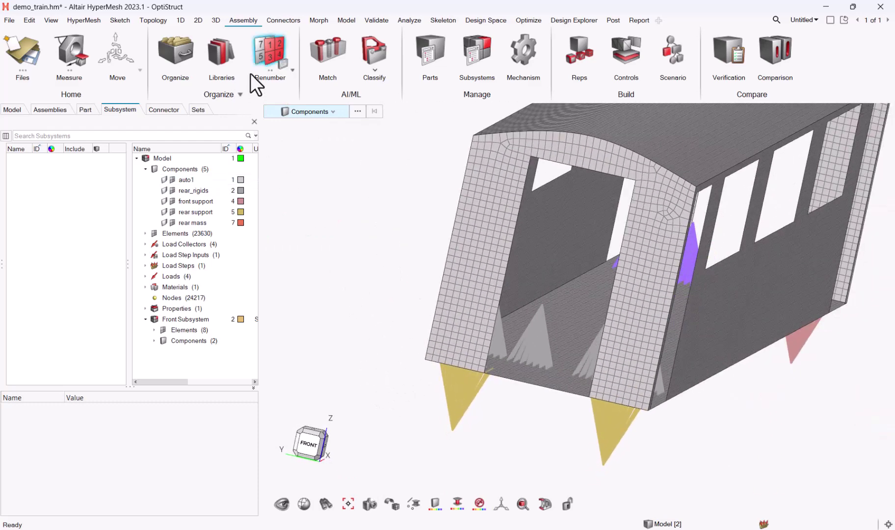
# In the Organize tool set to Nodes, pick the four cone-tip nodes in the train's front.
pyautogui.click(178, 49)
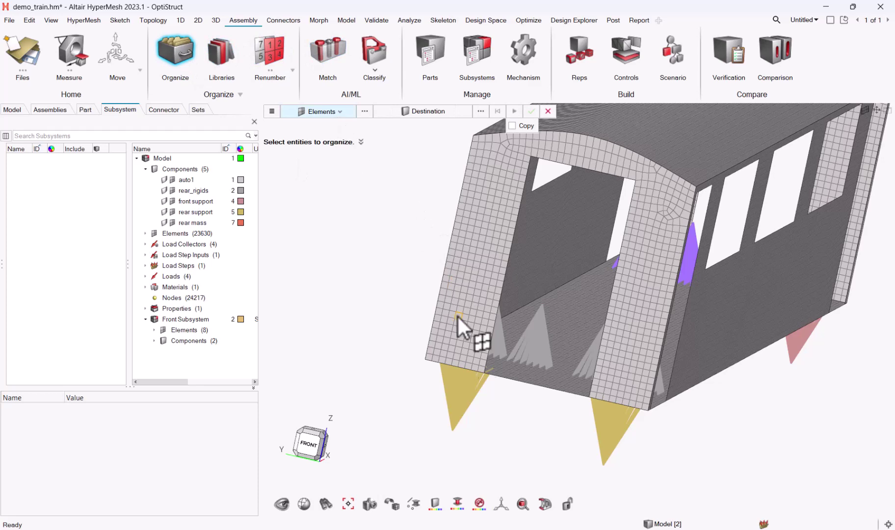
pyautogui.click(339, 113)
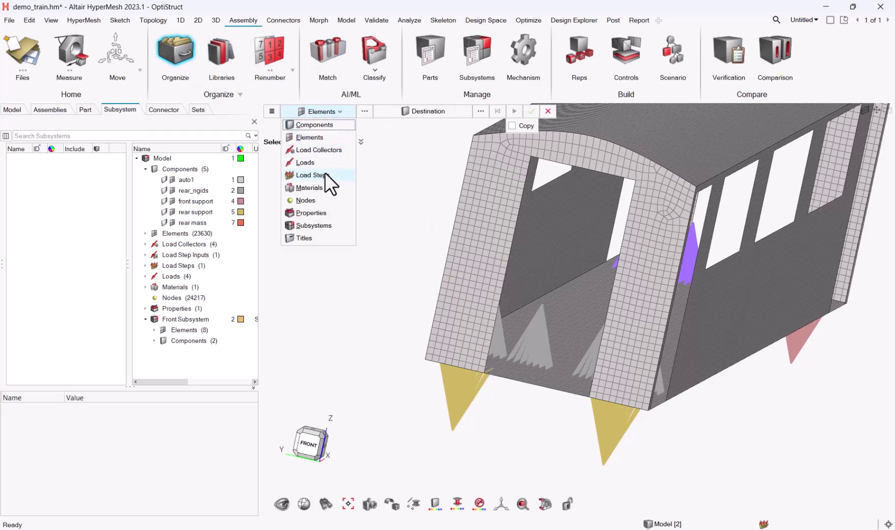
pyautogui.click(320, 199)
pyautogui.scroll(3, 526, 269)
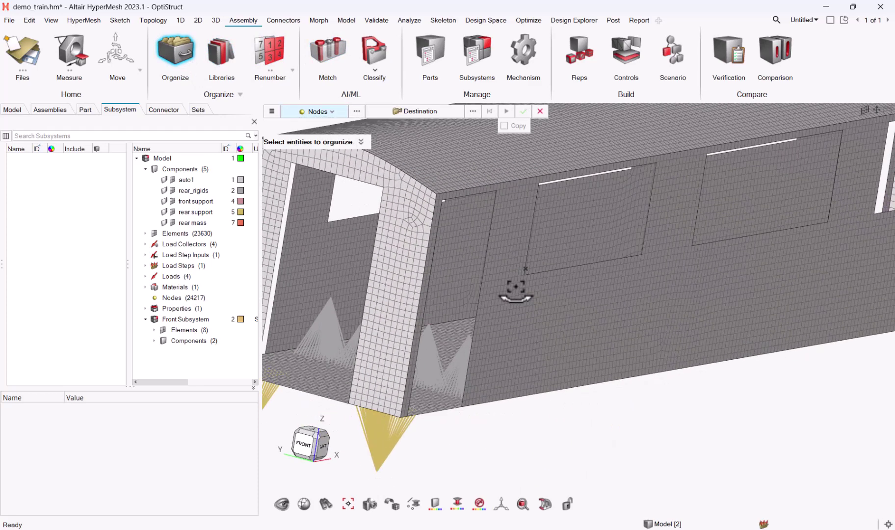
pyautogui.click(333, 298)
pyautogui.scroll(5, 340, 321)
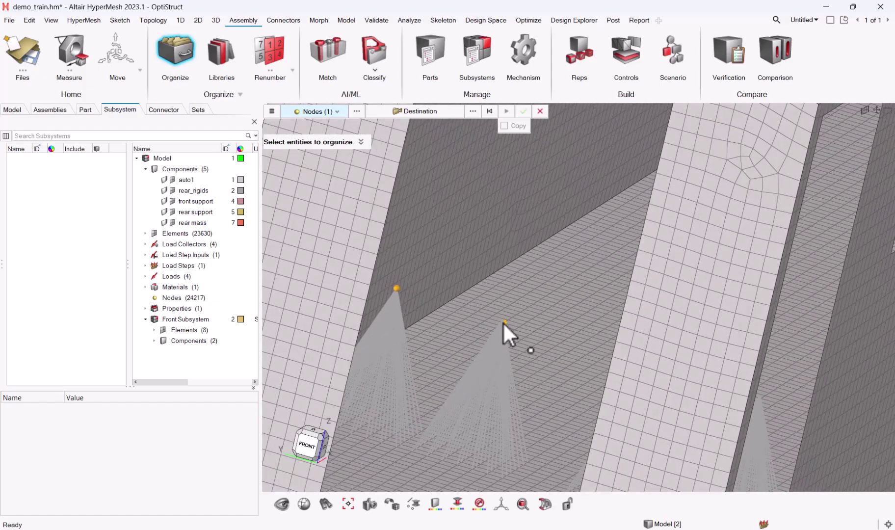
pyautogui.click(502, 318)
pyautogui.scroll(5, 503, 319)
pyautogui.keyDown('ctrl'); pyautogui.moveTo(492, 390); pyautogui.dragTo(537, 263); pyautogui.keyUp('ctrl')
pyautogui.click(564, 270)
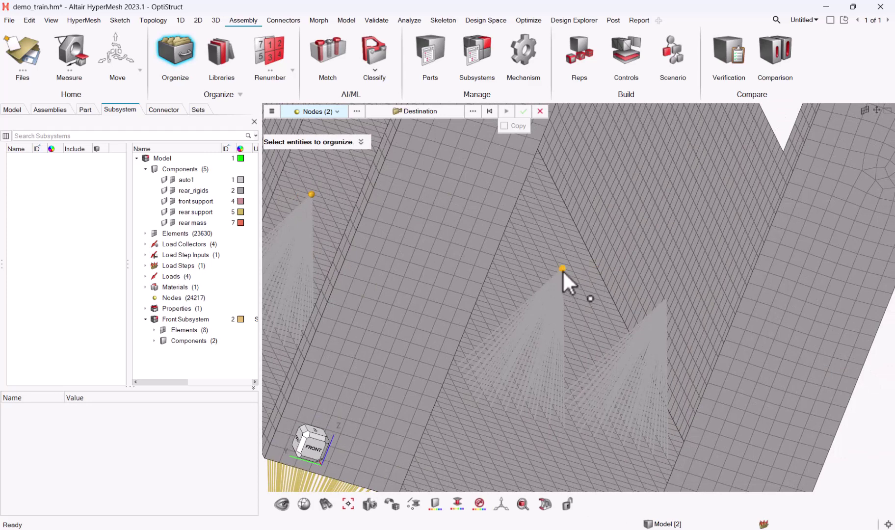
pyautogui.click(663, 299)
pyautogui.scroll(3, 663, 300)
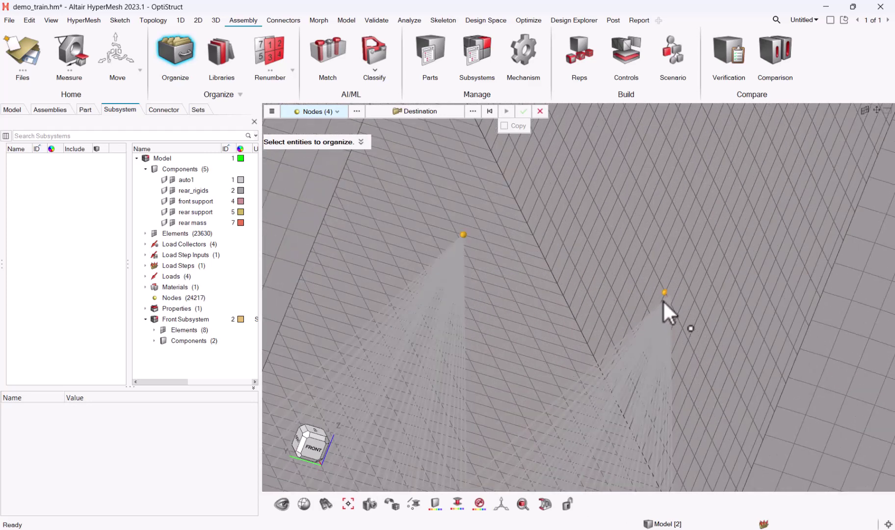
pyautogui.keyDown('ctrl'); pyautogui.click(665, 293); pyautogui.keyUp('ctrl')
pyautogui.click(671, 295)
# Set the destination to Front Subsystem and move the four nodes into it.
pyautogui.click(462, 112)
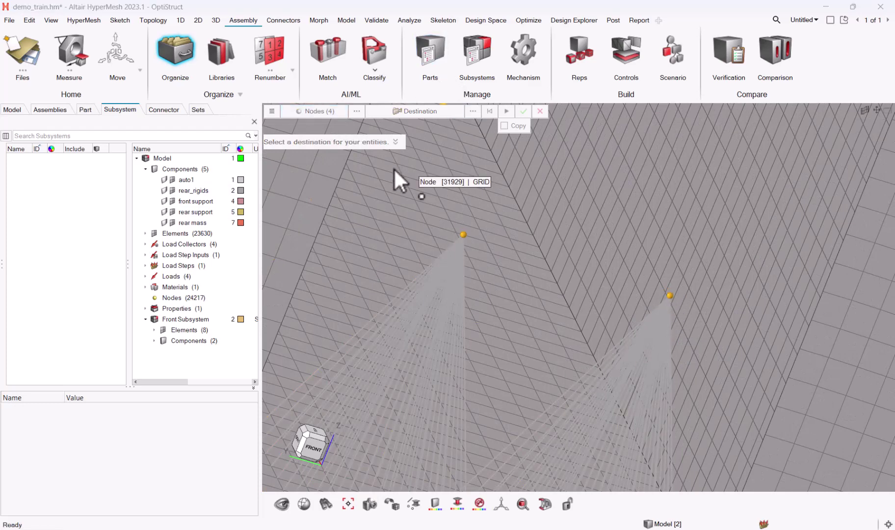
pyautogui.click(327, 178)
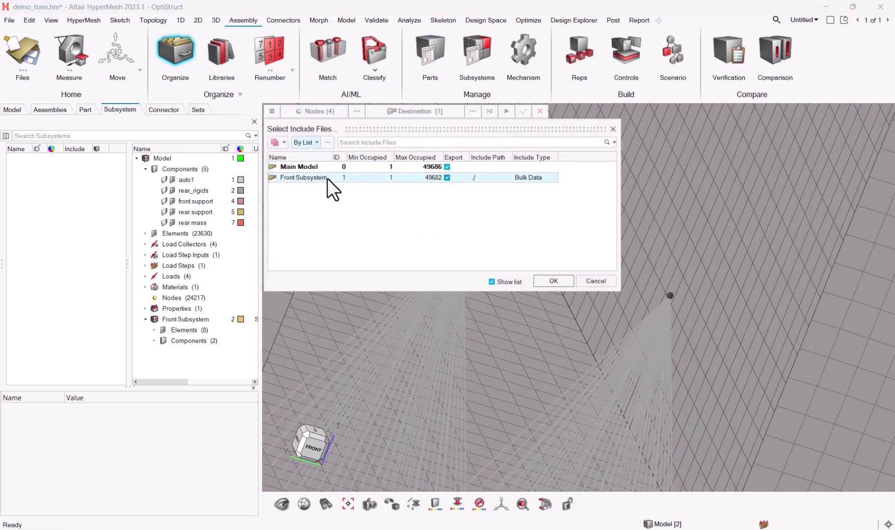
pyautogui.click(553, 281)
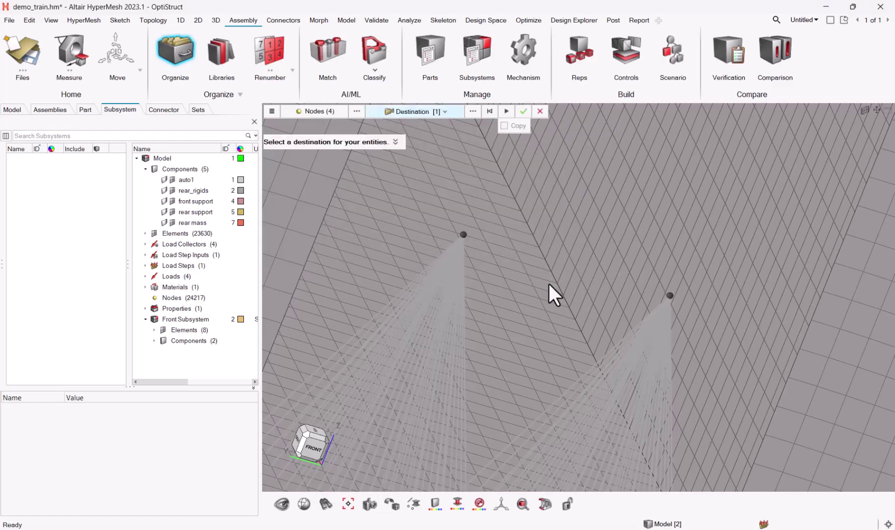
pyautogui.click(504, 110)
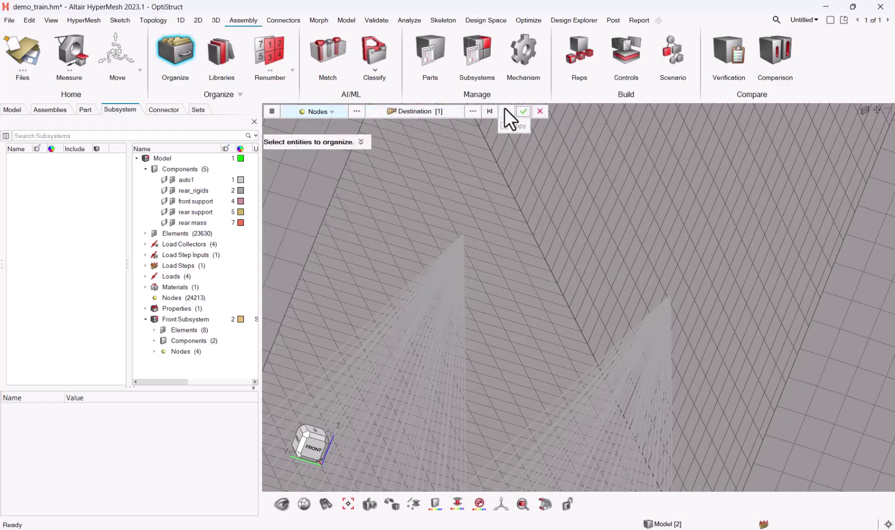
pyautogui.scroll(-3, 546, 305)
pyautogui.scroll(-5, 547, 304)
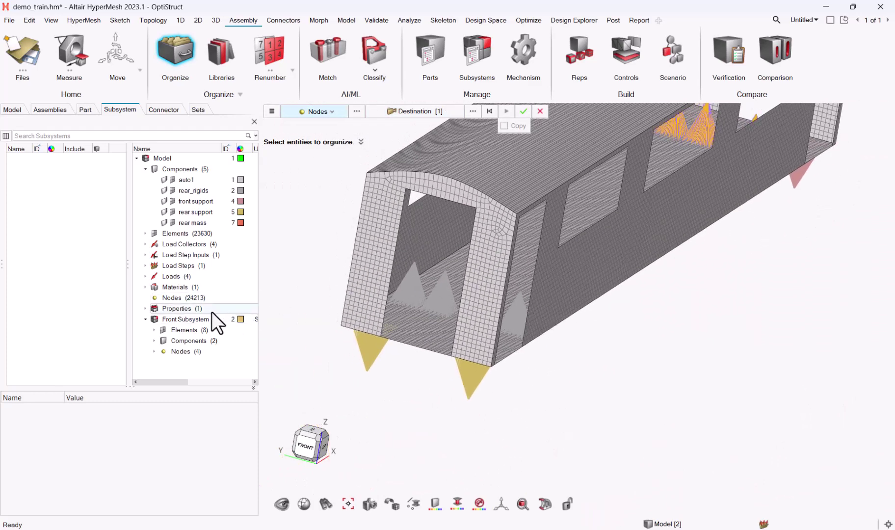
# Show only the Front Subsystem's entities and orbit around the isolated cones.
pyautogui.click(197, 319)
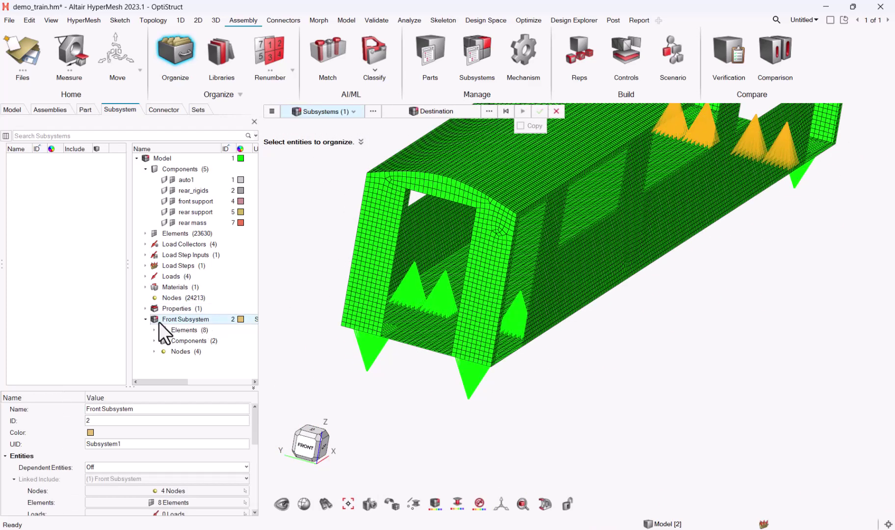
pyautogui.rightClick(188, 320)
pyautogui.click(225, 178)
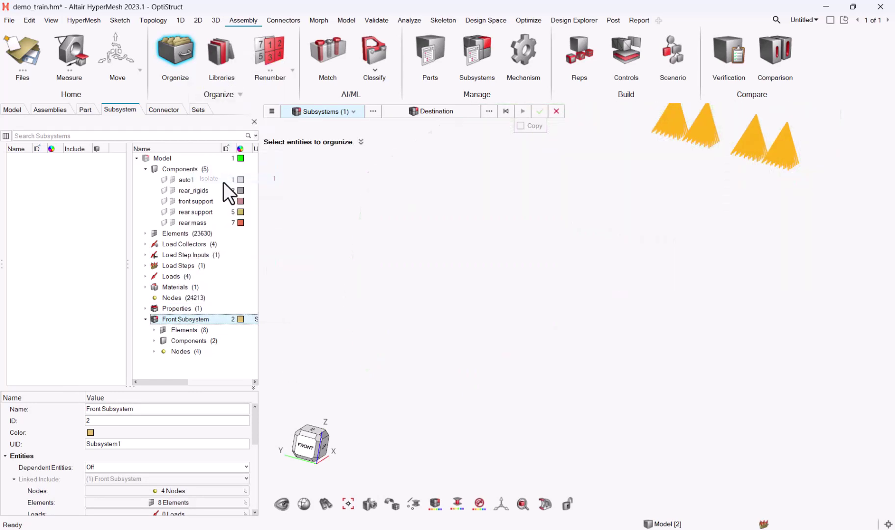
pyautogui.keyDown('ctrl'); pyautogui.moveTo(744, 266); pyautogui.dragTo(618, 285); pyautogui.keyUp('ctrl')
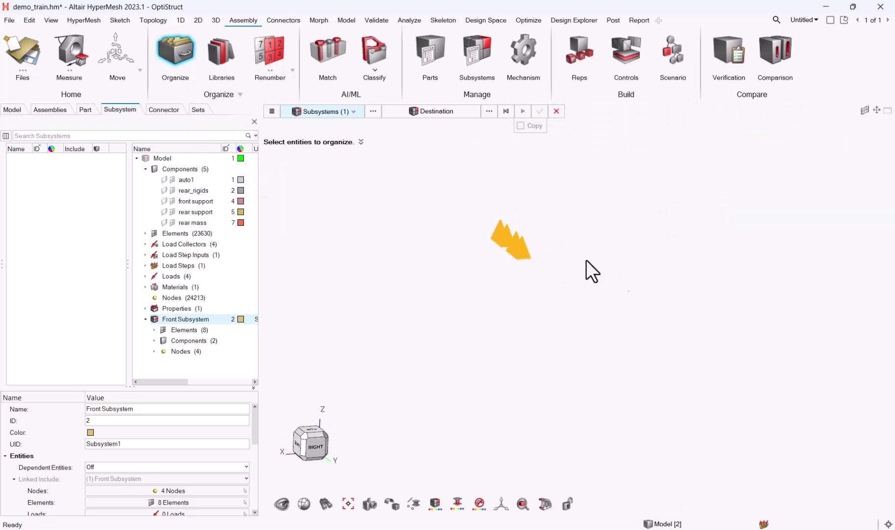
pyautogui.scroll(5, 578, 272)
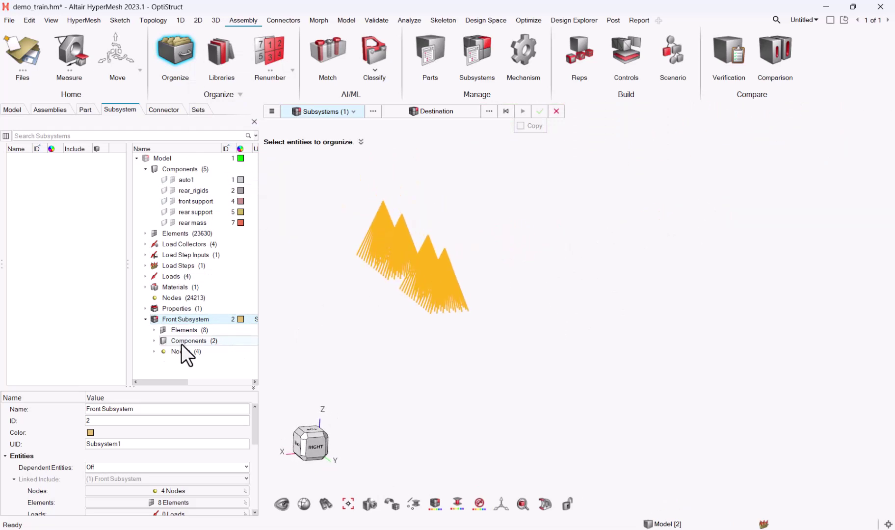
# Display the Front Subsystem's four nodes in the model view and pan to the remaining parts.
pyautogui.rightClick(195, 351)
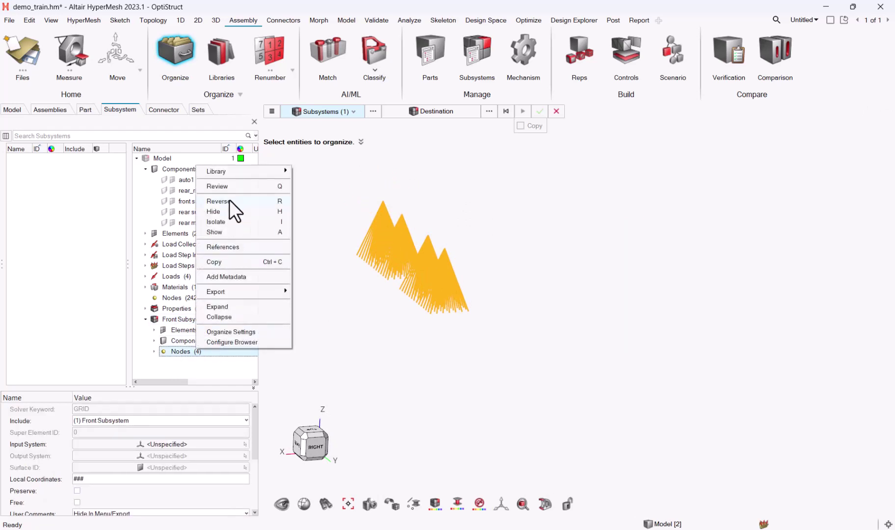
pyautogui.click(227, 187)
pyautogui.scroll(-5, 523, 284)
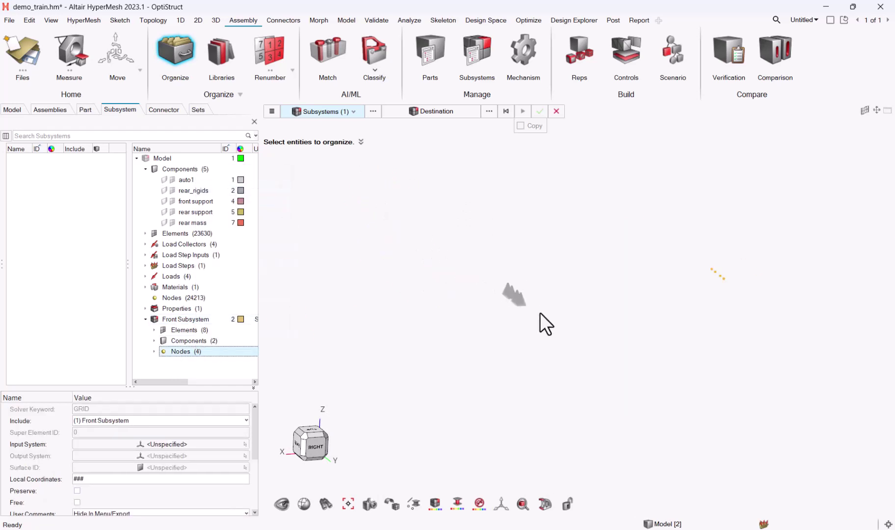
pyautogui.moveTo(554, 321); pyautogui.dragTo(527, 326, button='middle')
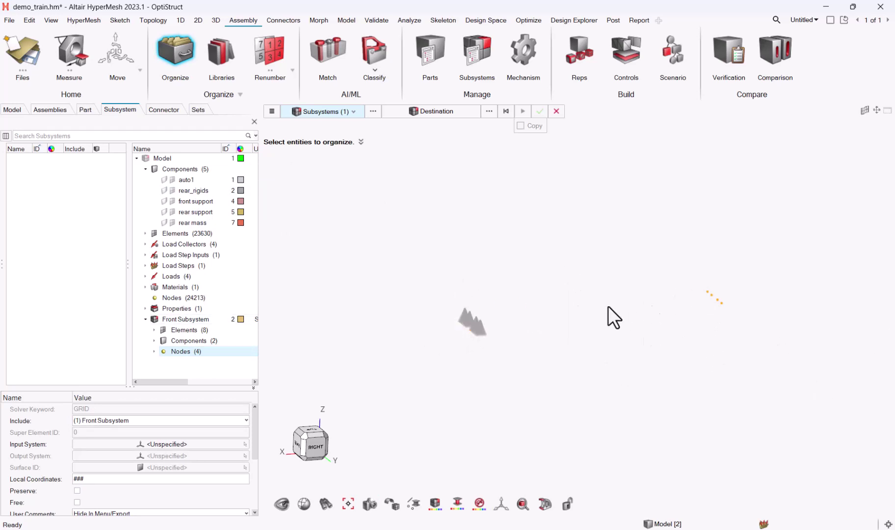
# Review the Front Subsystem and Rear Subsystem elements in the view, then clear the review.
pyautogui.middleClick(869, 414)
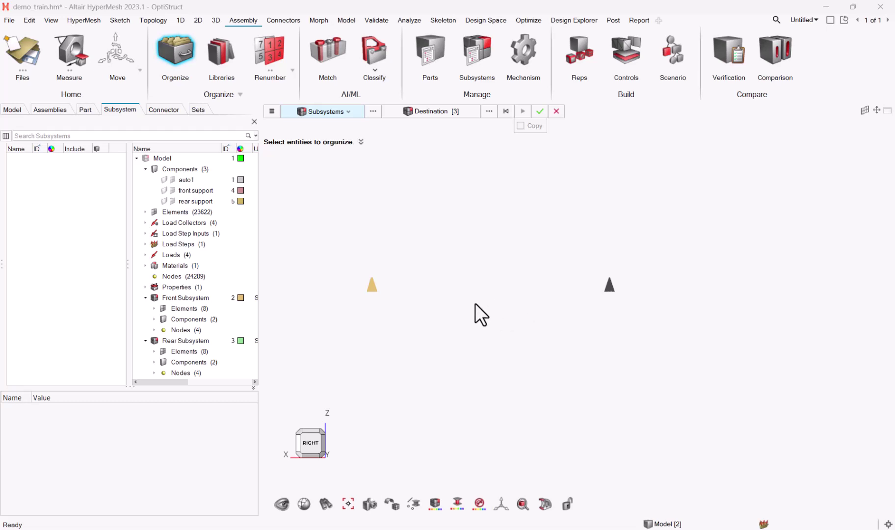
pyautogui.click(166, 298)
pyautogui.rightClick(167, 298)
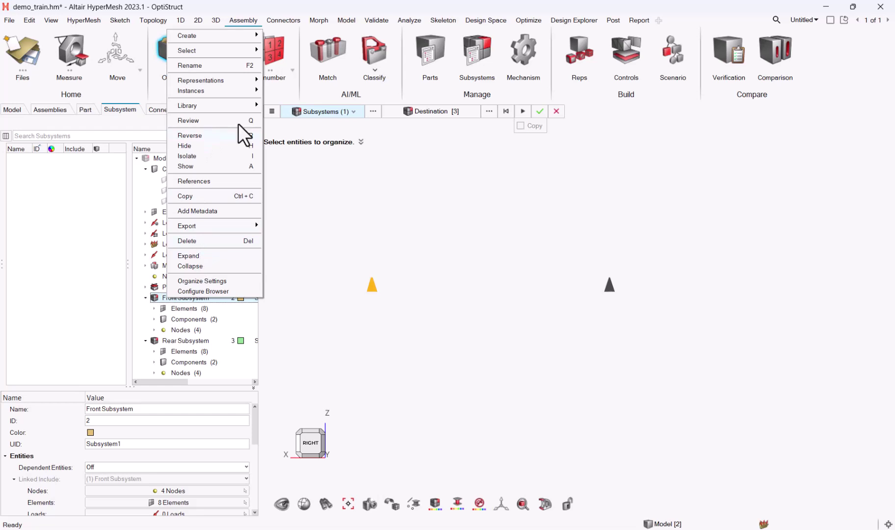
pyautogui.click(220, 121)
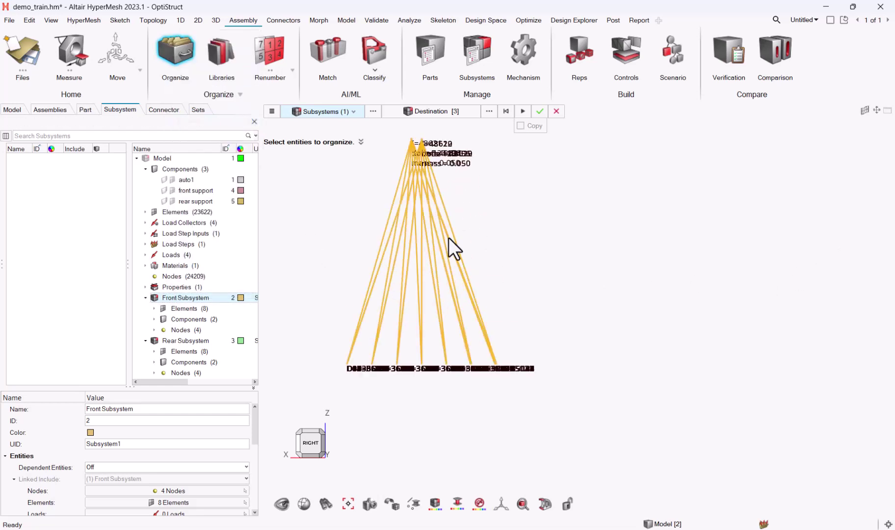
pyautogui.scroll(-3, 454, 328)
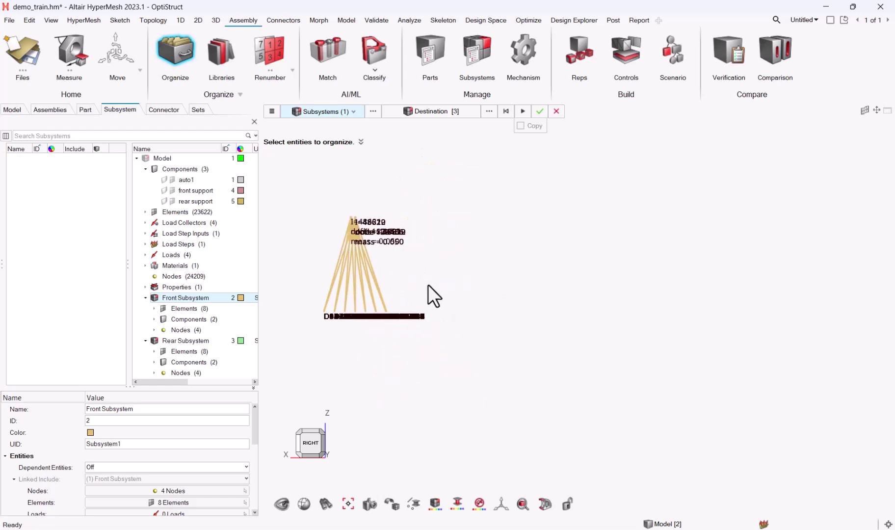
pyautogui.scroll(-3, 518, 282)
pyautogui.click(190, 344)
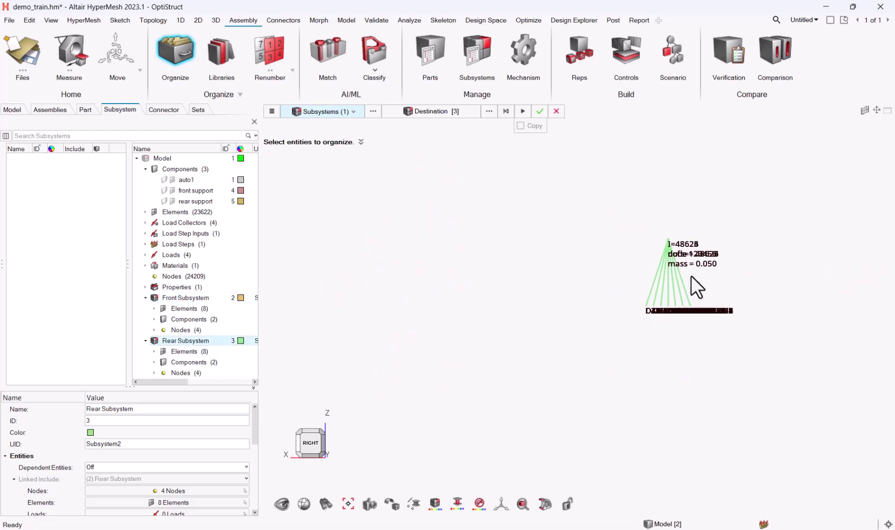
pyautogui.click(519, 310)
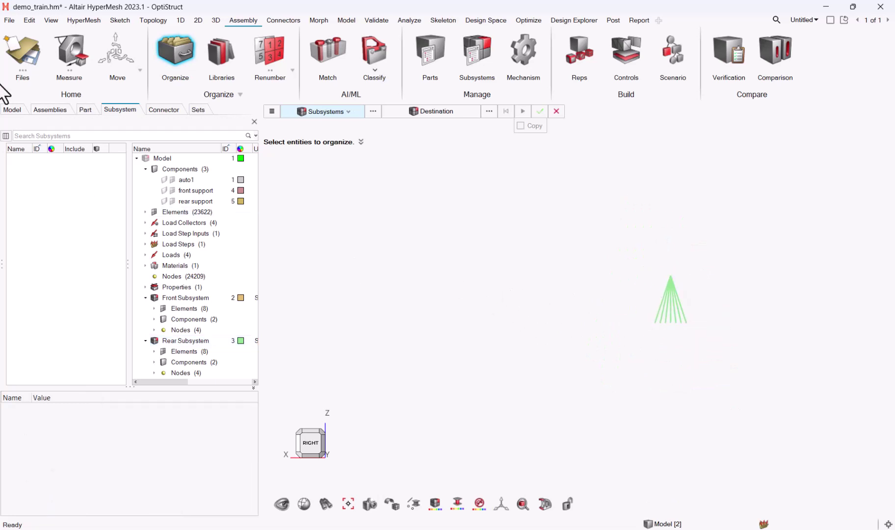
# Rearrange the browser layout and pane widths to reveal the Front, Rear and Both Mass configurations.
pyautogui.click(6, 136)
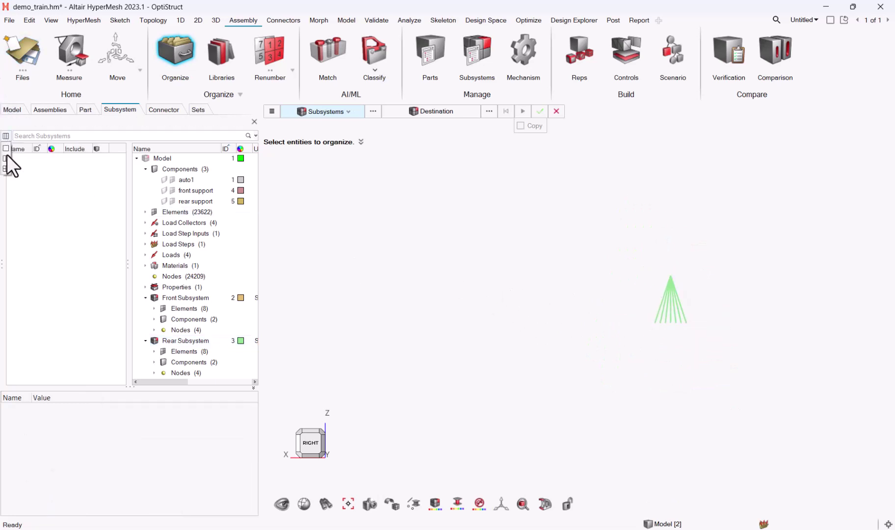
pyautogui.click(256, 227)
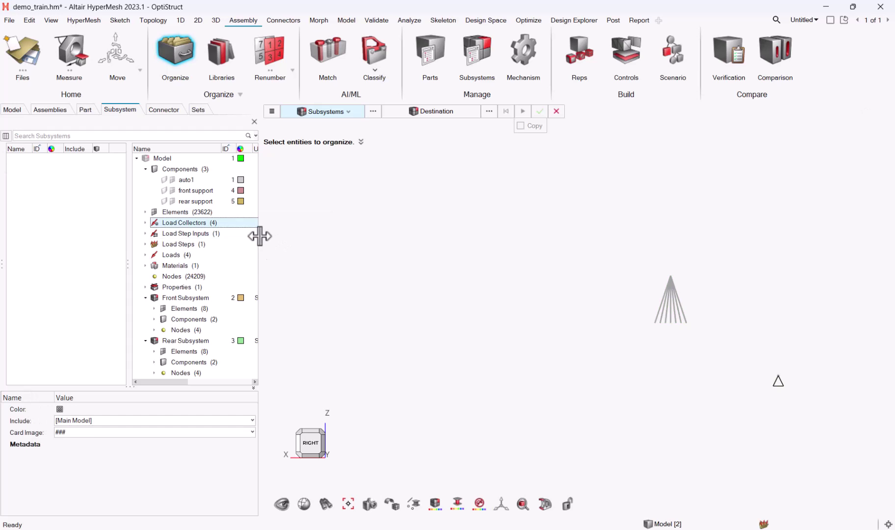
pyautogui.moveTo(260, 236); pyautogui.dragTo(414, 225)
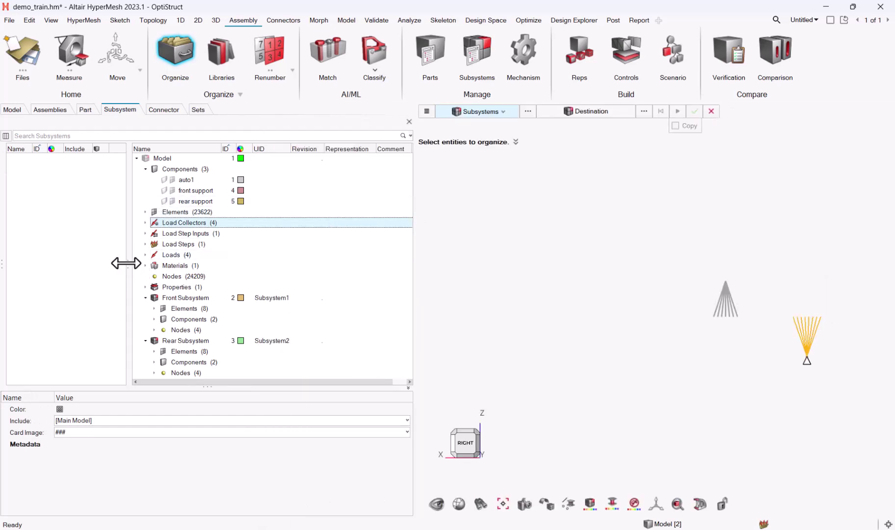
pyautogui.moveTo(125, 264); pyautogui.dragTo(223, 265)
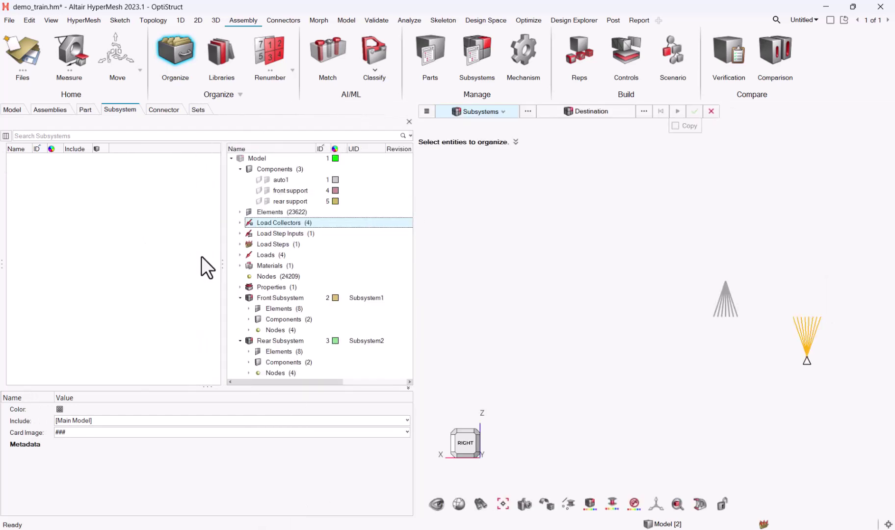
pyautogui.click(5, 136)
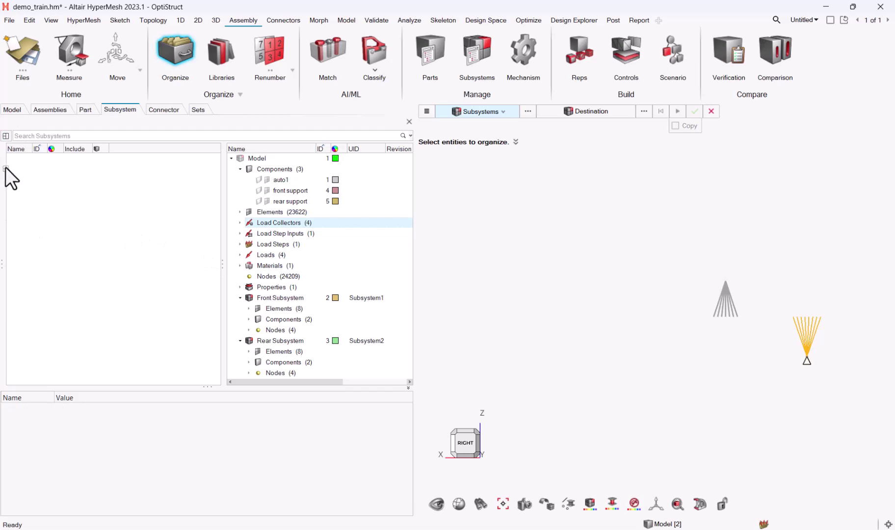
pyautogui.click(5, 158)
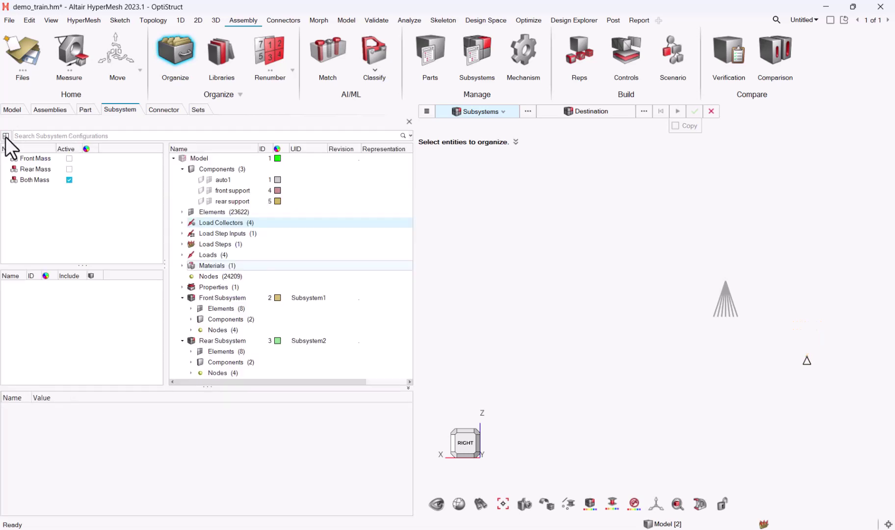
pyautogui.click(5, 169)
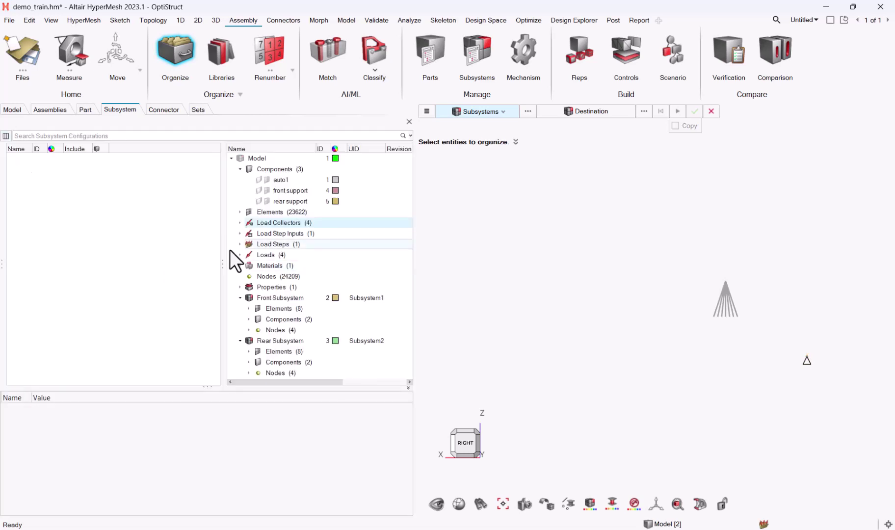
pyautogui.moveTo(224, 267); pyautogui.dragTo(162, 260)
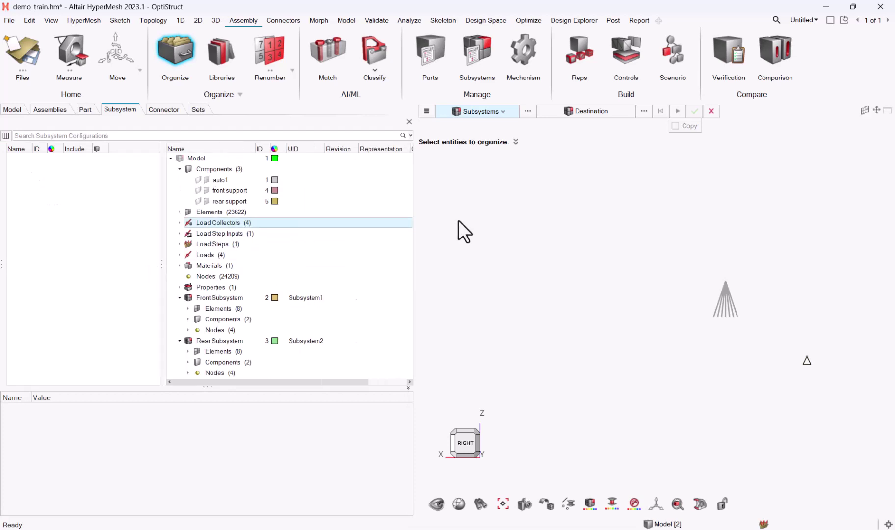
pyautogui.moveTo(415, 247); pyautogui.dragTo(296, 249)
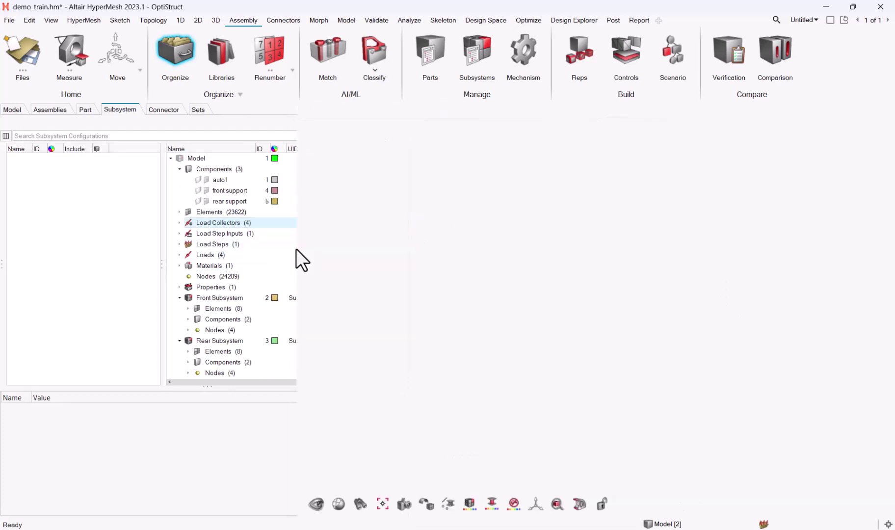
pyautogui.moveTo(2, 264); pyautogui.dragTo(103, 264)
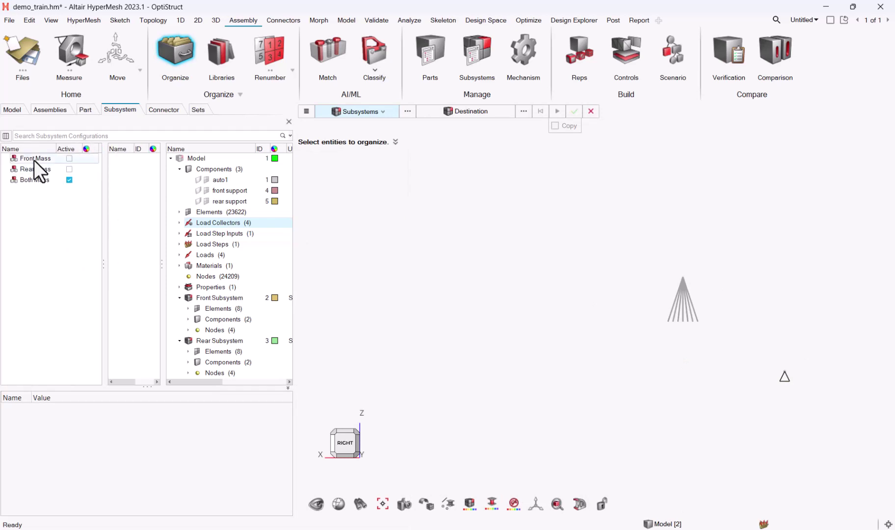
# Delete the Both Mass subsystem configuration.
pyautogui.click(33, 160)
pyautogui.click(28, 181)
pyautogui.rightClick(29, 182)
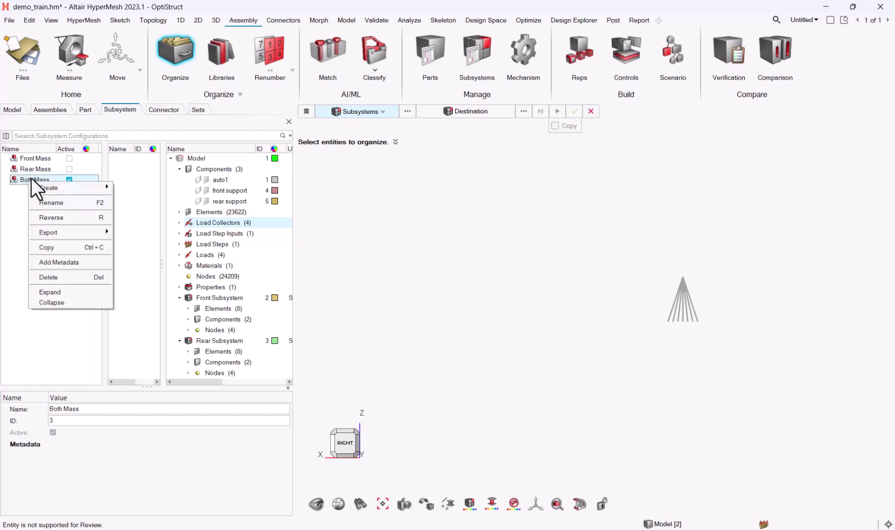
pyautogui.click(49, 276)
# Select the Front Mass and Rear Mass configurations together and delete them.
pyautogui.click(35, 158)
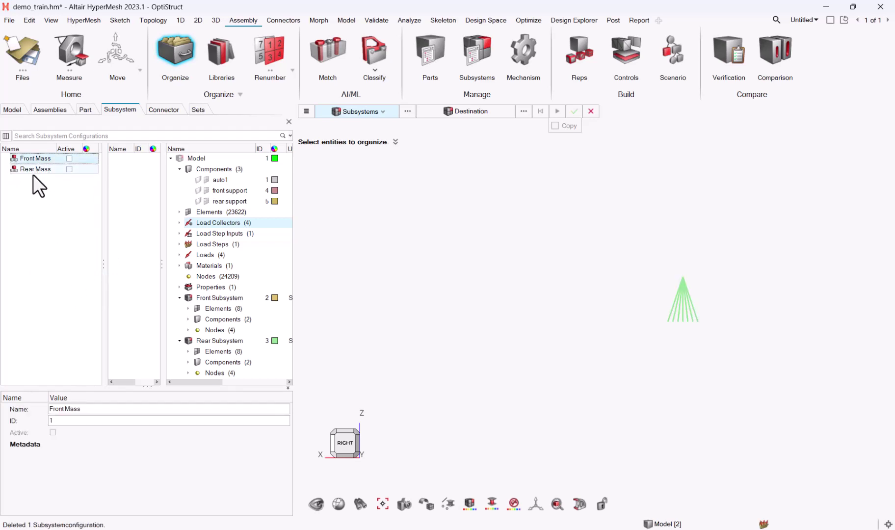
pyautogui.click(32, 170)
pyautogui.keyDown('ctrl'); pyautogui.click(33, 162); pyautogui.keyUp('ctrl')
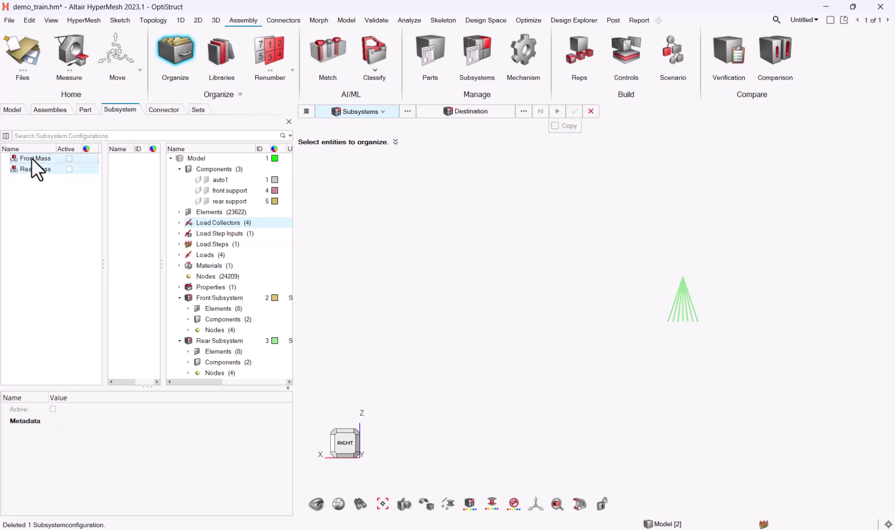
pyautogui.rightClick(32, 158)
pyautogui.click(51, 224)
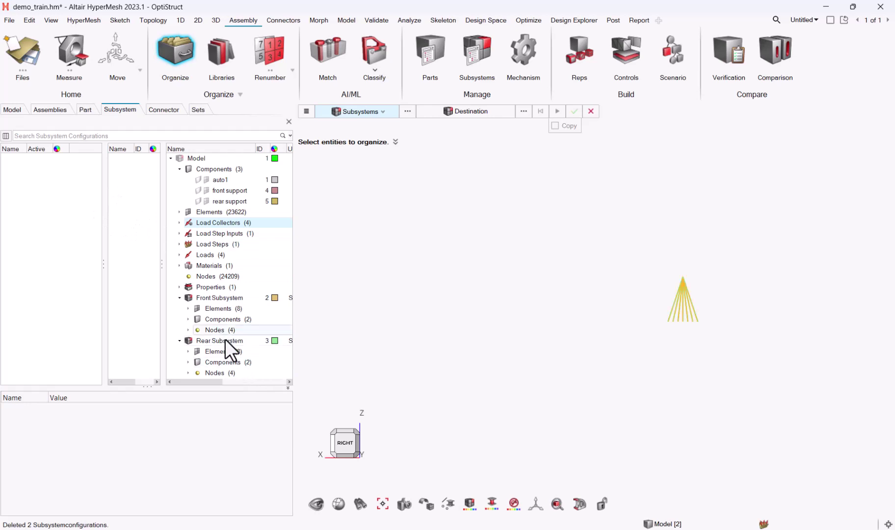
# Switch over to the PowerPoint slides.
pyautogui.rightClick(130, 200)
pyautogui.click(140, 178)
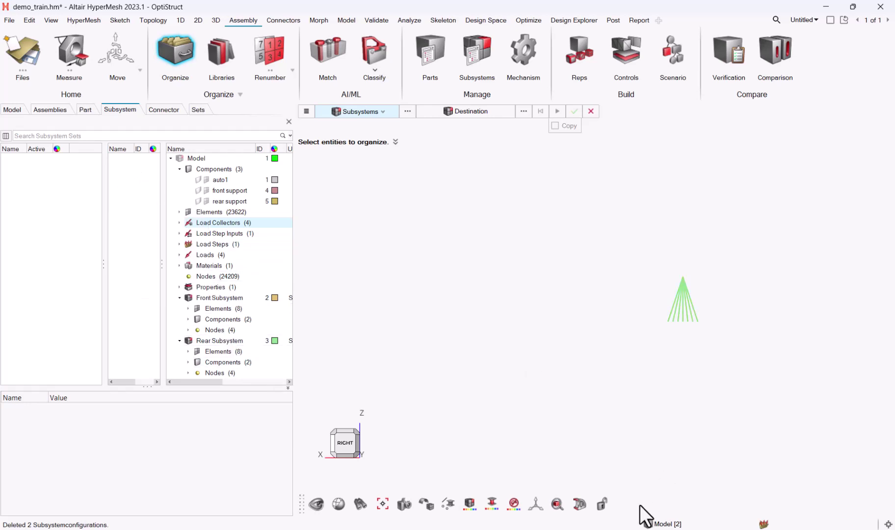
pyautogui.click(687, 528)
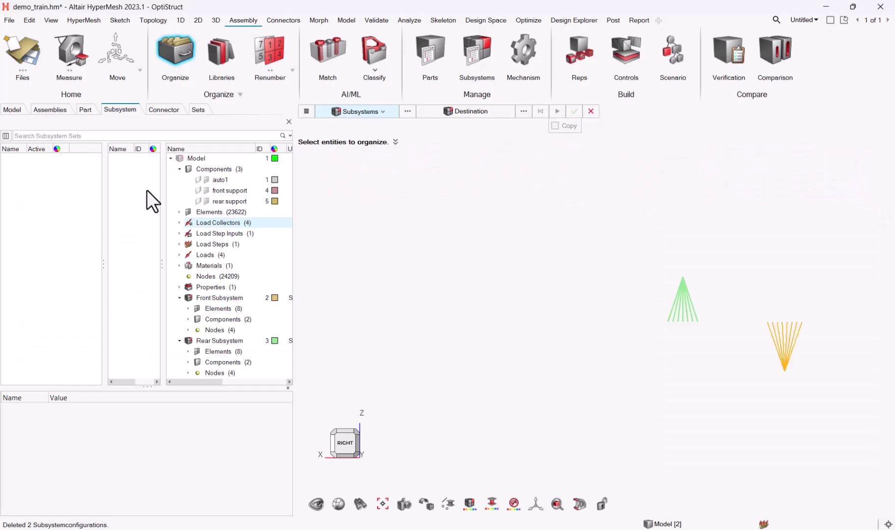
# Create subsystem set 'Both' and drag Front Subsystem and Rear Subsystem into it.
pyautogui.rightClick(147, 191)
pyautogui.moveTo(163, 198)
pyautogui.click(270, 197)
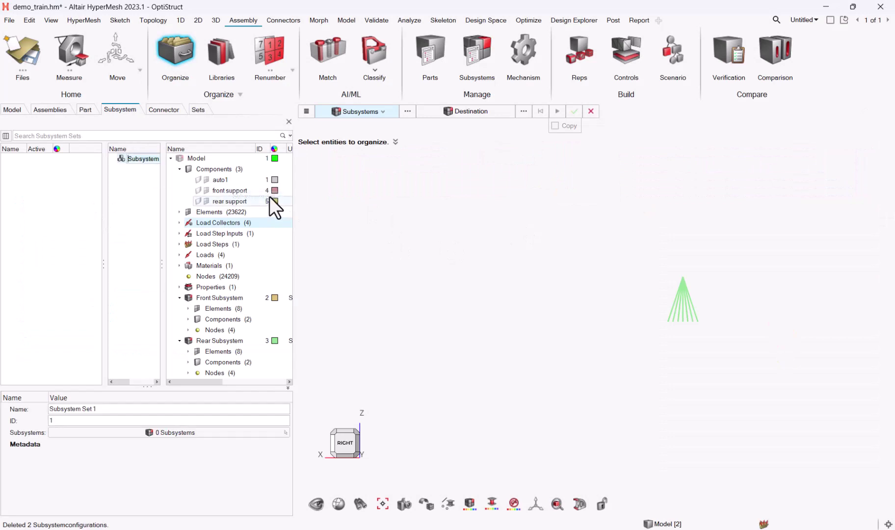
pyautogui.write('Both')
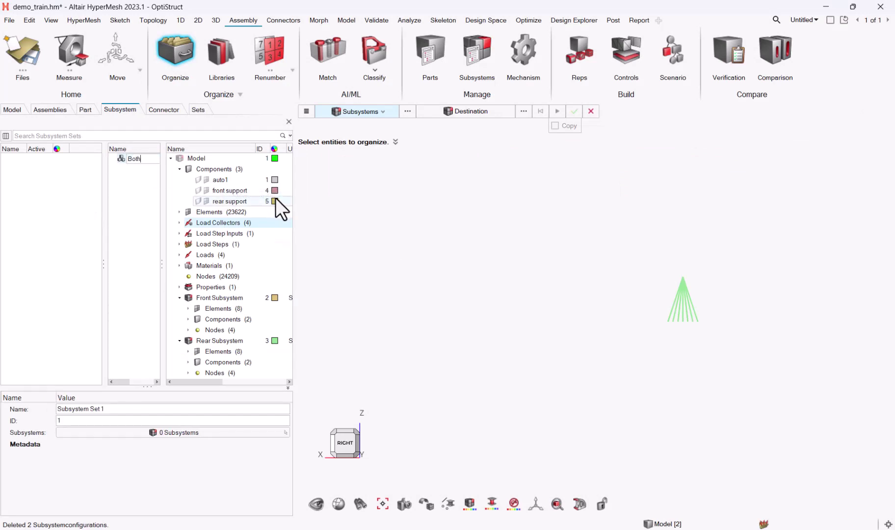
pyautogui.press('Return')
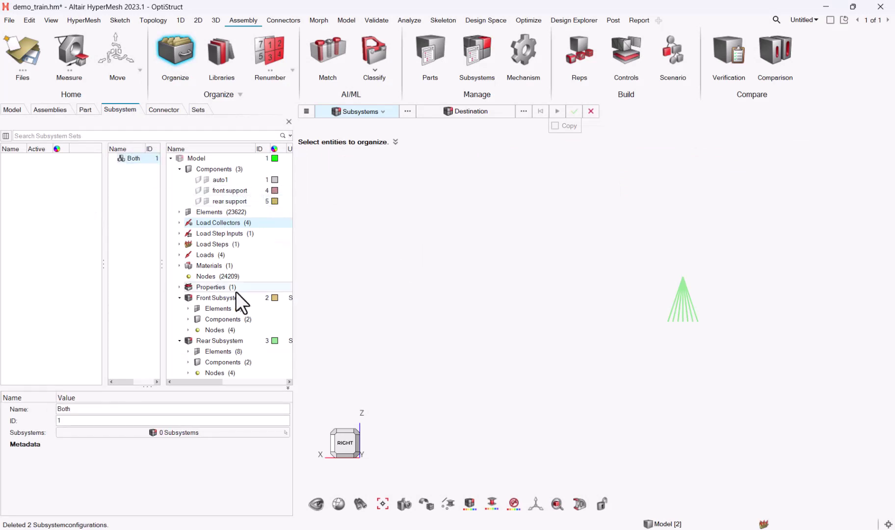
pyautogui.click(231, 297)
pyautogui.keyDown('ctrl'); pyautogui.click(215, 342); pyautogui.keyUp('ctrl')
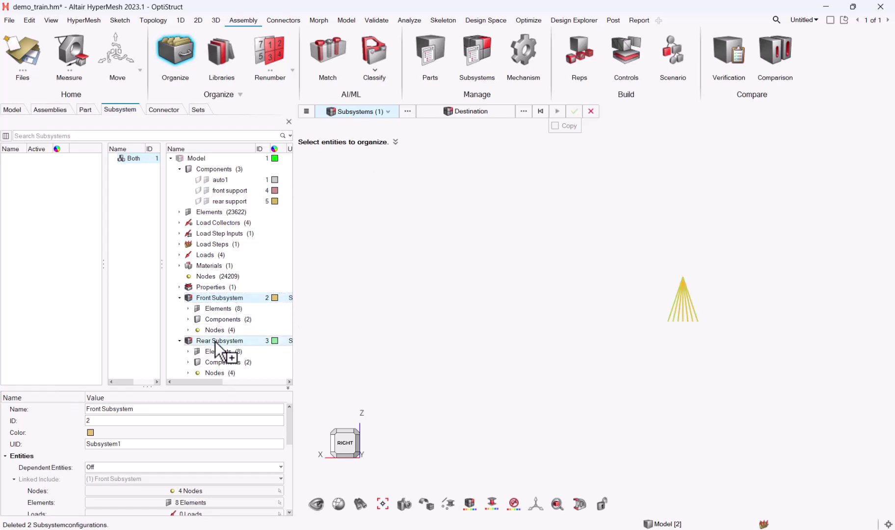
pyautogui.moveTo(216, 339); pyautogui.dragTo(134, 159)
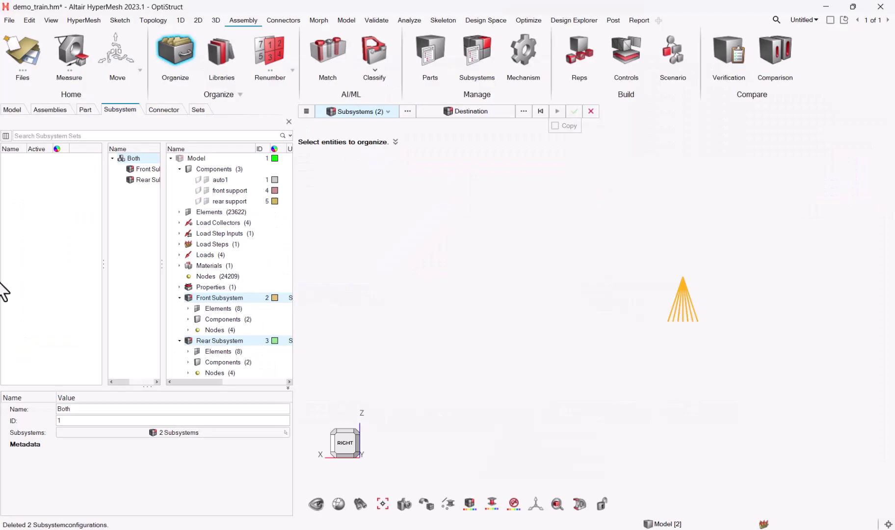
# Create a subsystem configuration named 'Front Mass' and add Front Subsystem to it.
pyautogui.rightClick(44, 218)
pyautogui.moveTo(74, 222)
pyautogui.click(147, 223)
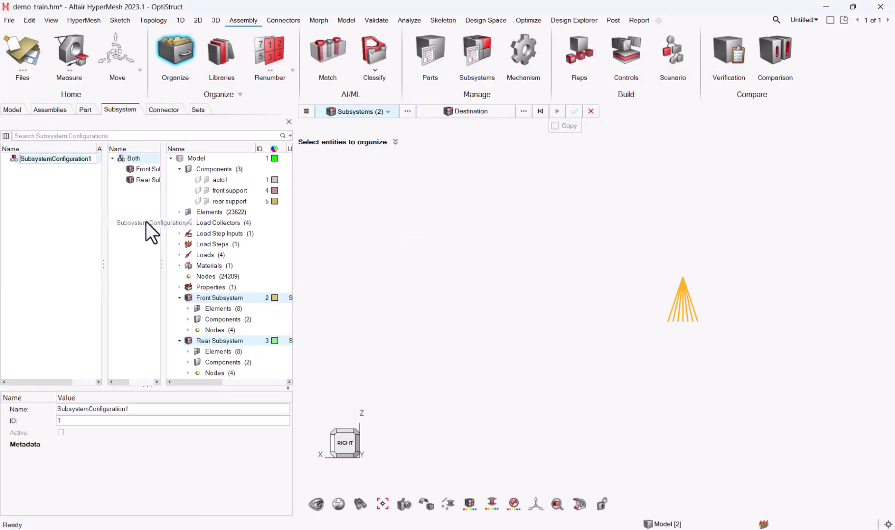
pyautogui.press('F2')
pyautogui.write('Front Mass')
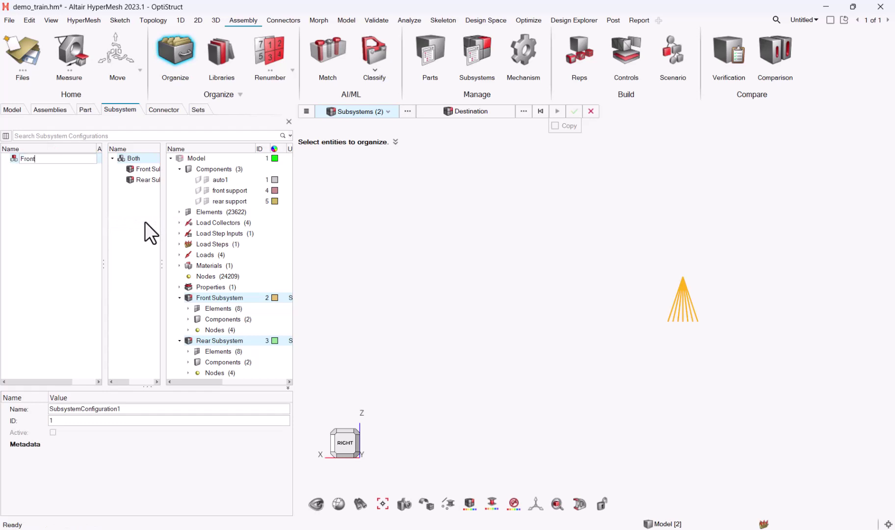
pyautogui.press('Return')
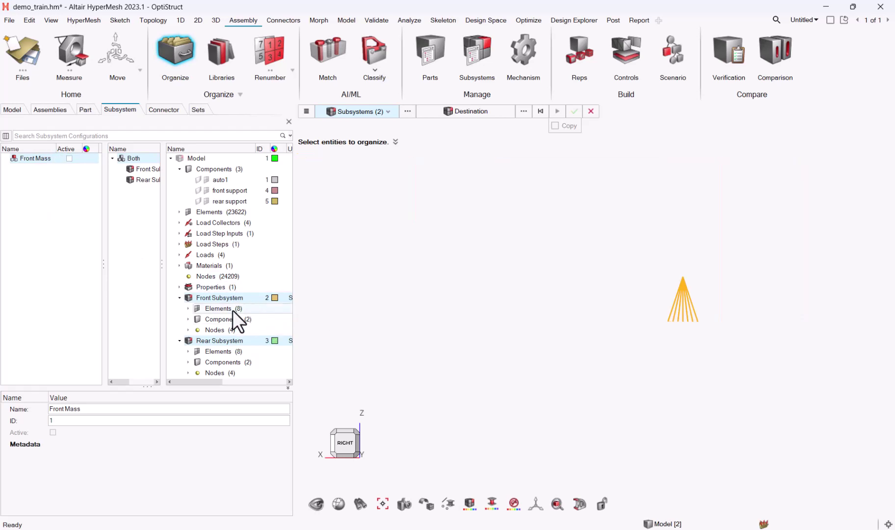
pyautogui.click(201, 256)
pyautogui.click(202, 296)
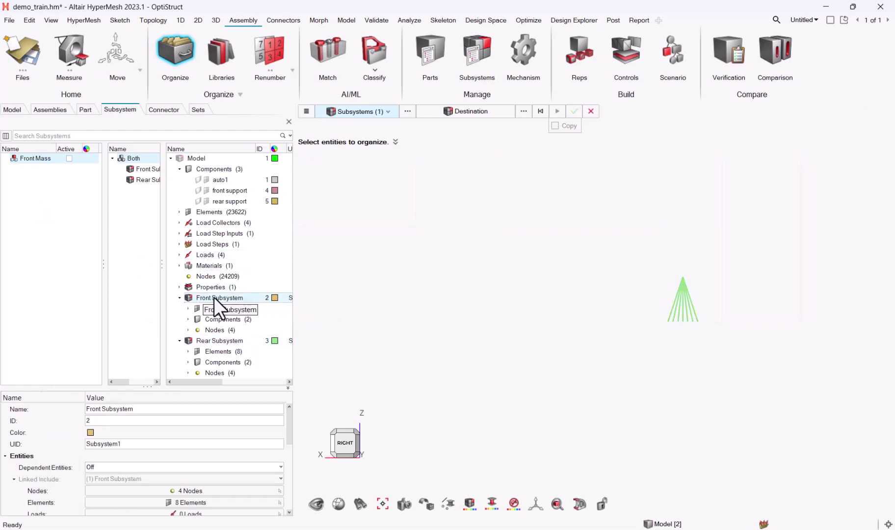
pyautogui.moveTo(42, 162); pyautogui.dragTo(39, 159)
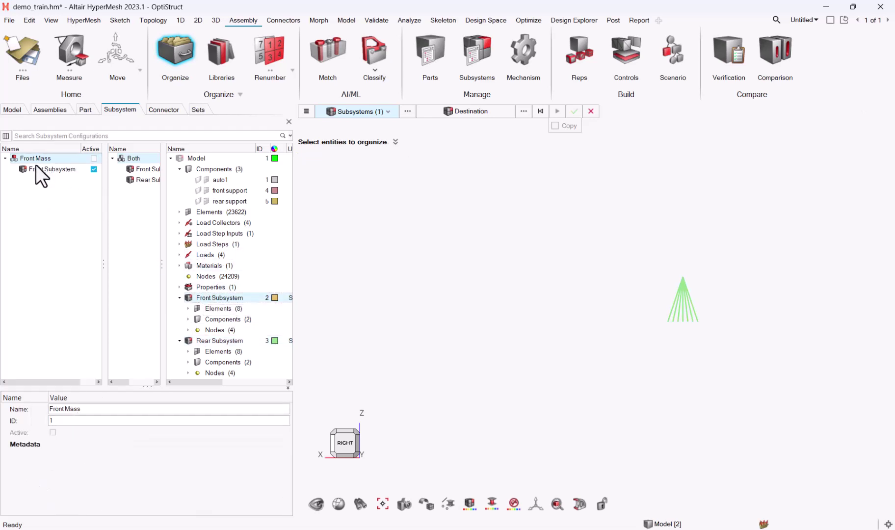
# Create a second configuration named 'Rear Mass' and assign Rear Subsystem to it.
pyautogui.rightClick(43, 193)
pyautogui.moveTo(60, 200)
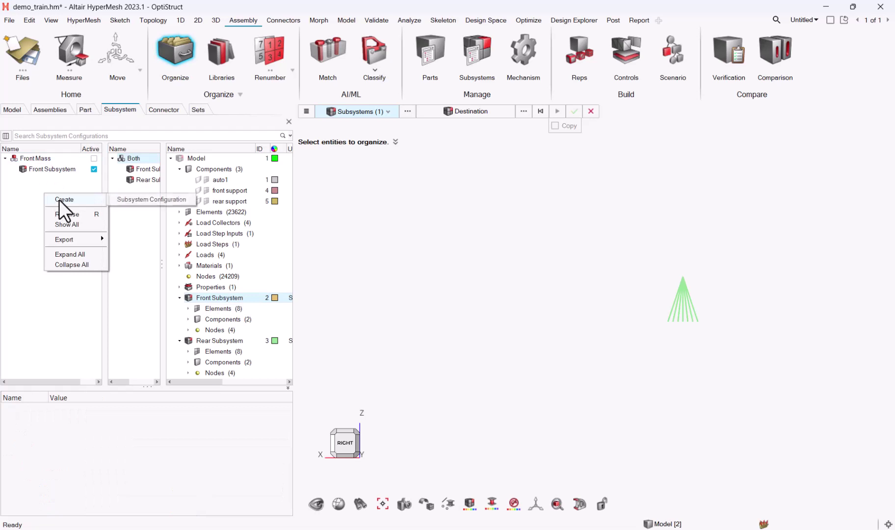
pyautogui.click(132, 198)
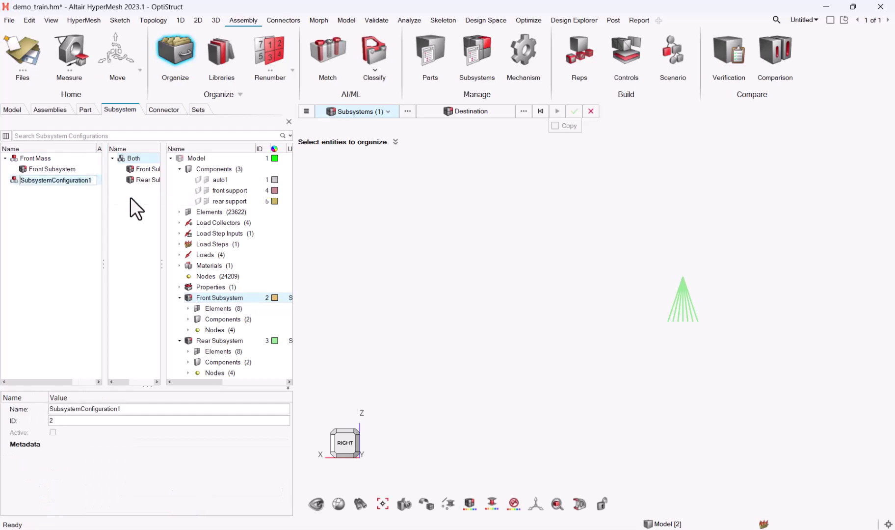
pyautogui.write('Rear S')
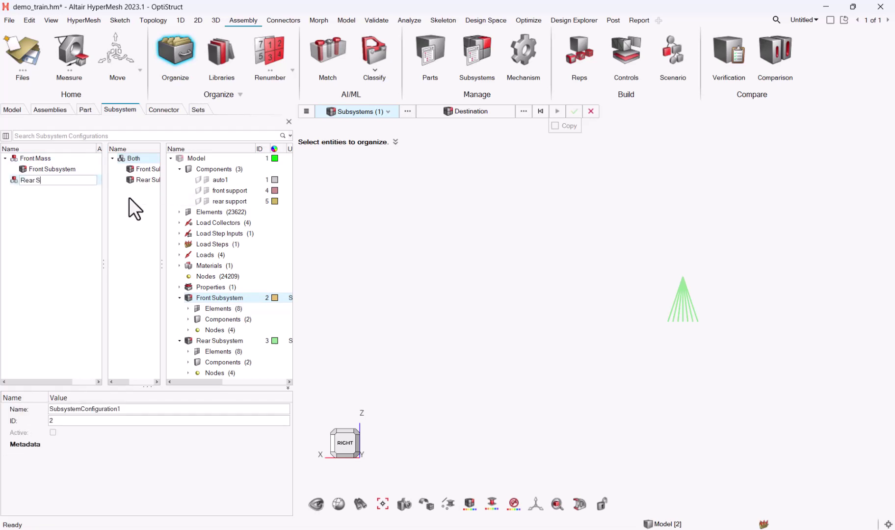
pyautogui.write('ubsys')
pyautogui.press('BackSpace')
pyautogui.press('BackSpace')
pyautogui.press('BackSpace')
pyautogui.press('BackSpace')
pyautogui.press('BackSpace')
pyautogui.press('BackSpace')
pyautogui.write('Mass')
pyautogui.press('Return')
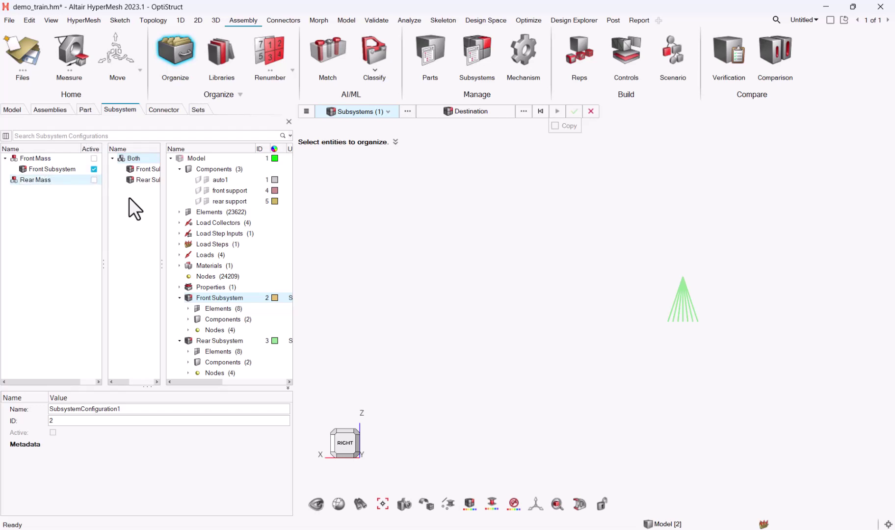
pyautogui.click(241, 340)
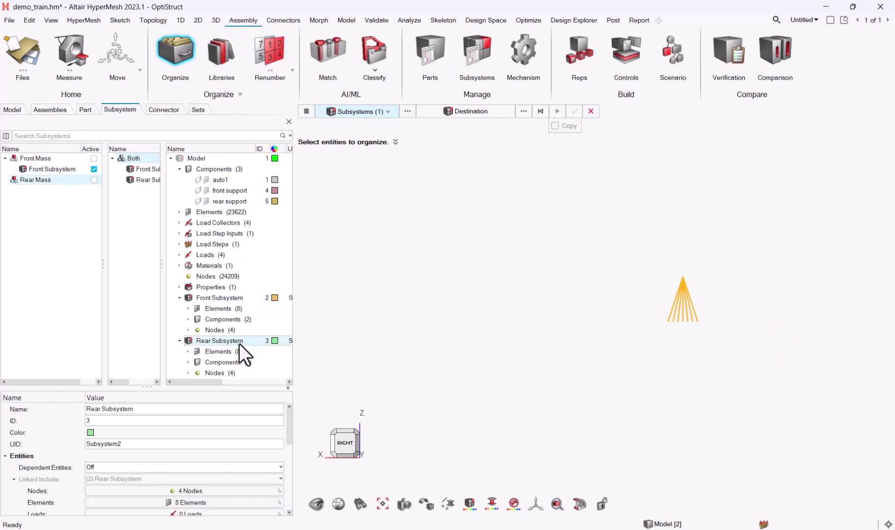
pyautogui.click(40, 178)
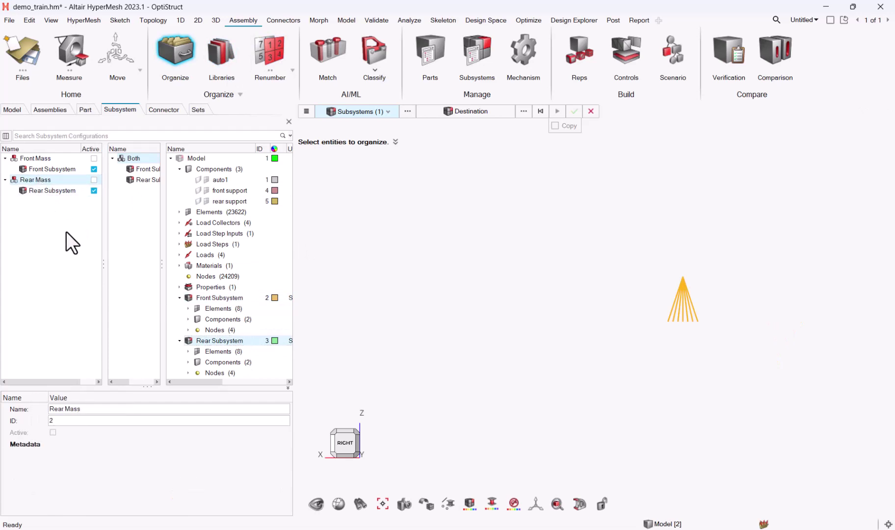
# Create a configuration named 'Both' and place the Both subsystem set in it.
pyautogui.click(63, 227)
pyautogui.rightClick(62, 230)
pyautogui.moveTo(63, 230)
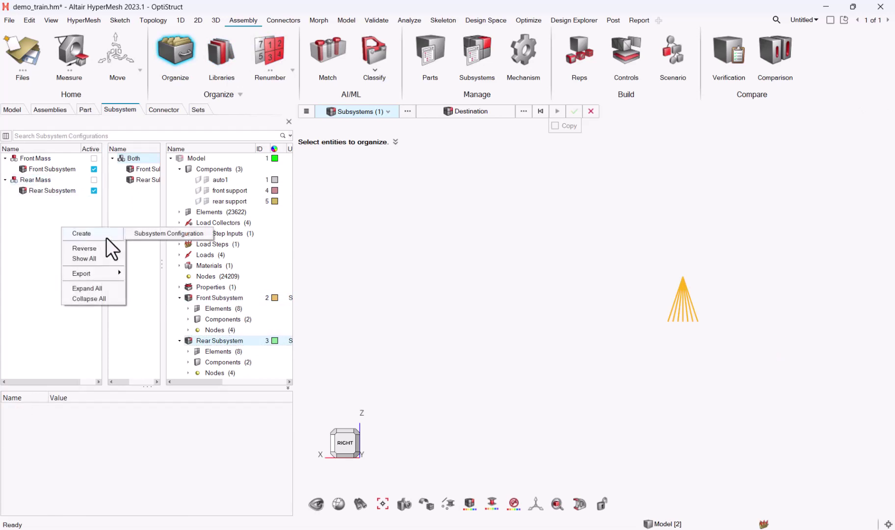
pyautogui.click(144, 234)
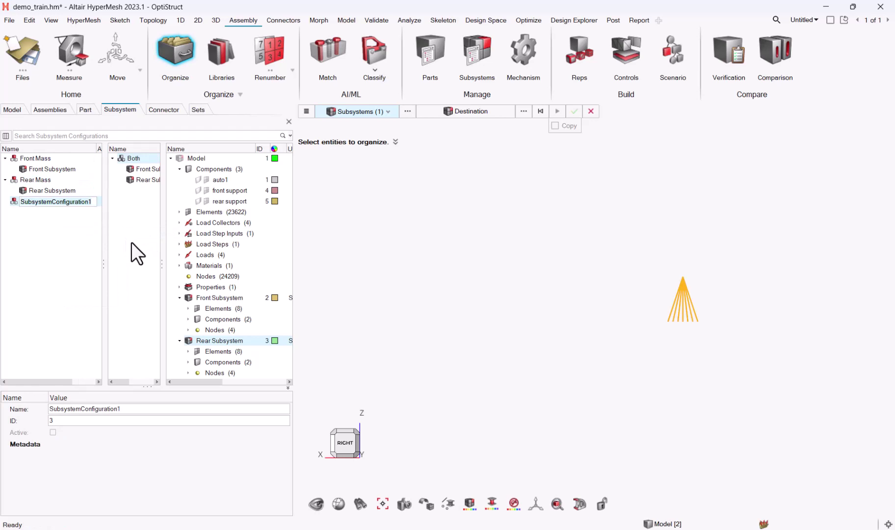
pyautogui.write('Both')
pyautogui.press('Return')
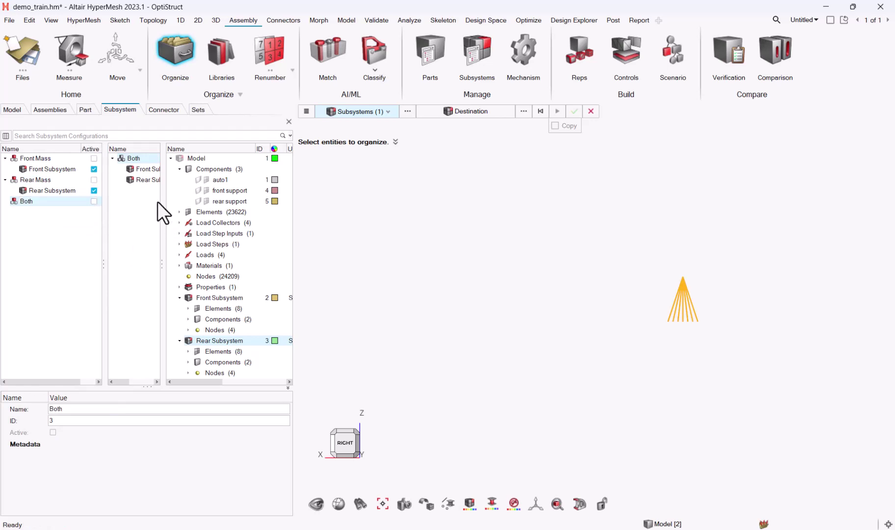
pyautogui.click(140, 158)
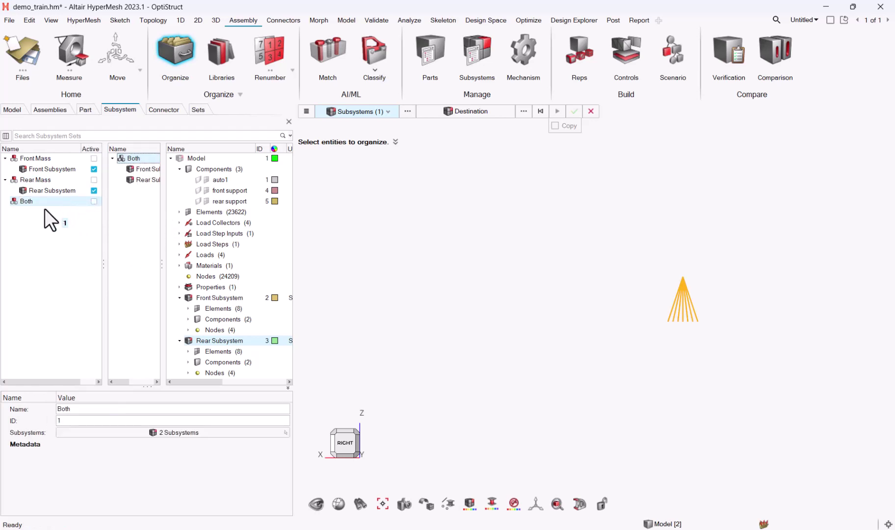
pyautogui.moveTo(28, 203); pyautogui.dragTo(29, 203)
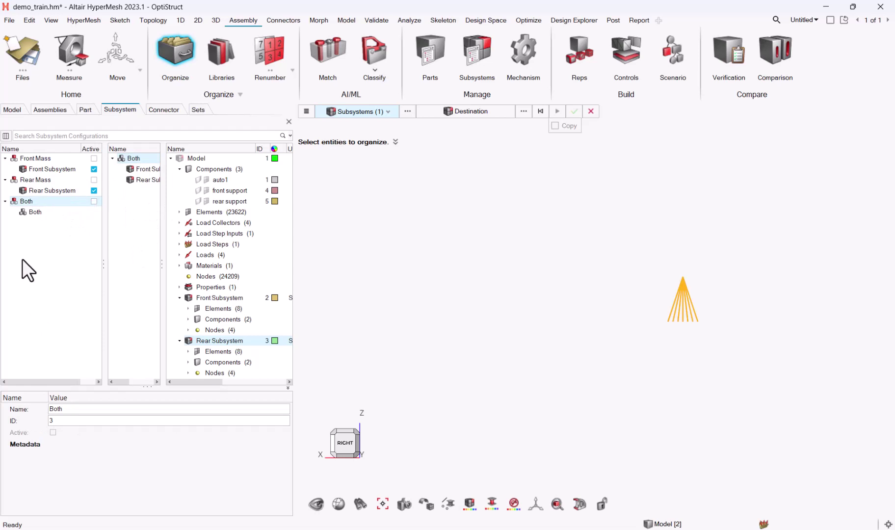
# Show all components in an isometric view and make Front Mass the active configuration.
pyautogui.rightClick(453, 289)
pyautogui.click(400, 209)
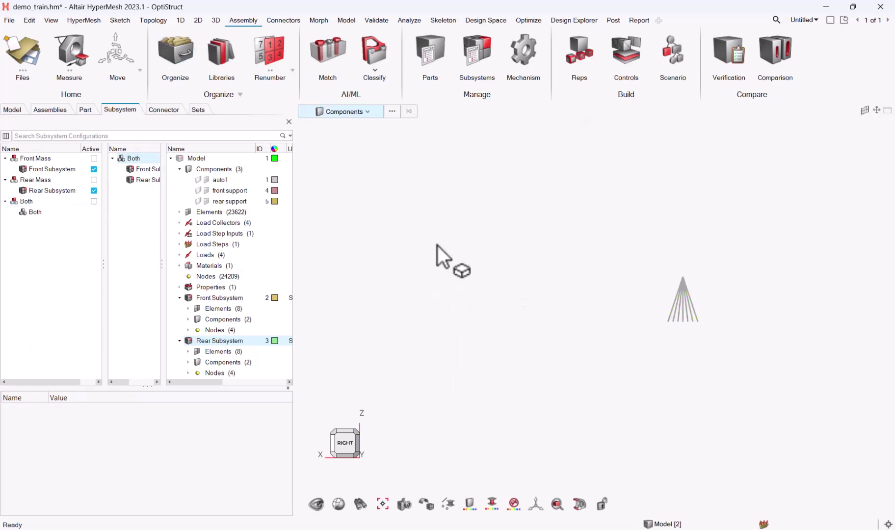
pyautogui.press('a')
pyautogui.keyDown('ctrl'); pyautogui.moveTo(514, 286); pyautogui.dragTo(722, 309); pyautogui.keyUp('ctrl')
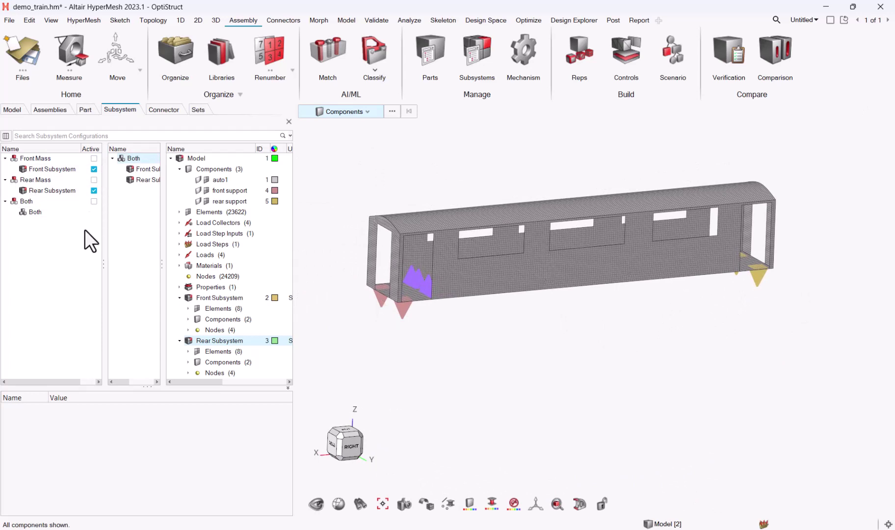
pyautogui.click(93, 159)
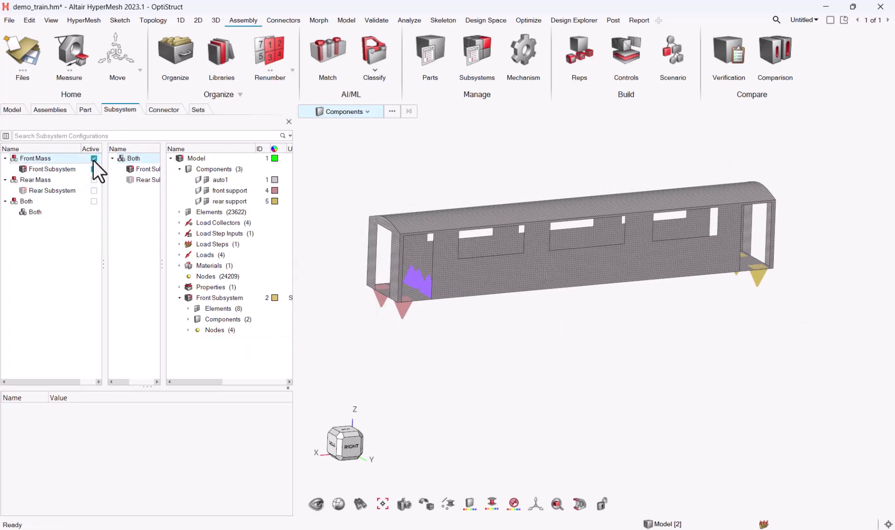
pyautogui.keyDown('ctrl'); pyautogui.moveTo(453, 153); pyautogui.dragTo(445, 184); pyautogui.keyUp('ctrl')
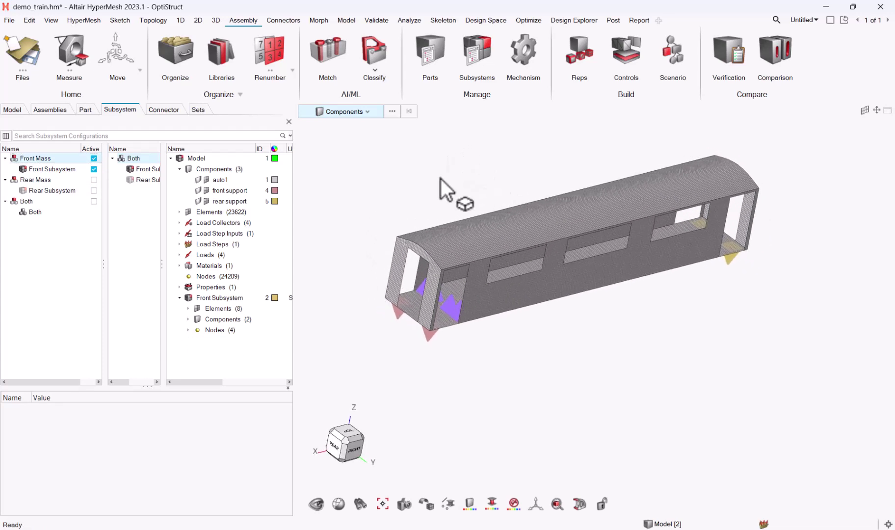
# Export the OptiStruct solver deck as front_mass.fem, overwriting the existing file and include files.
pyautogui.click(8, 21)
pyautogui.moveTo(46, 211)
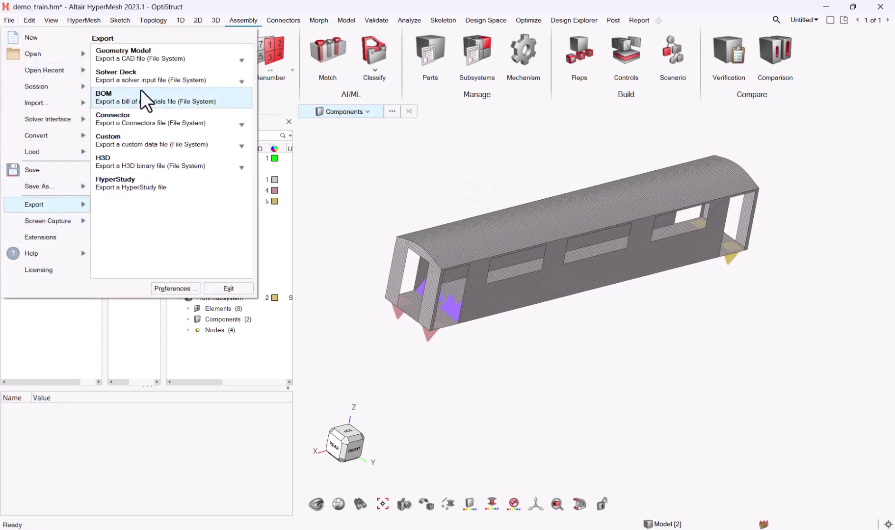
pyautogui.click(148, 79)
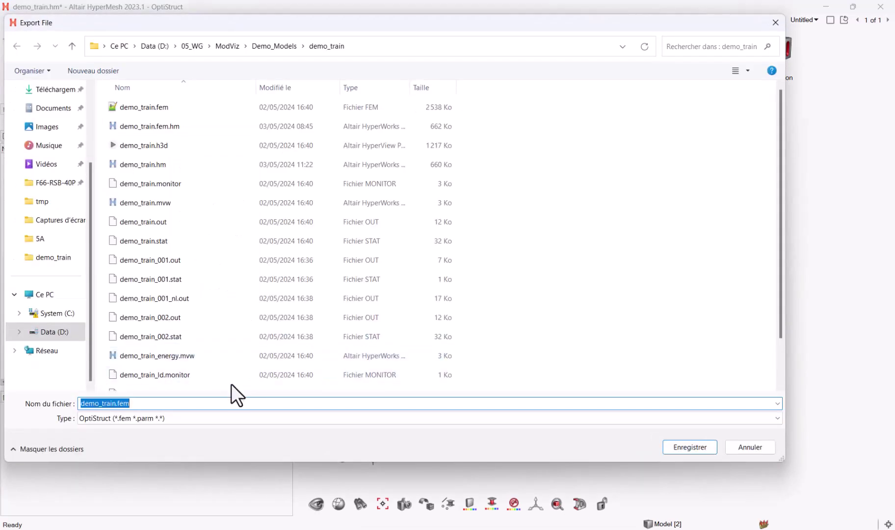
pyautogui.write('front_mass')
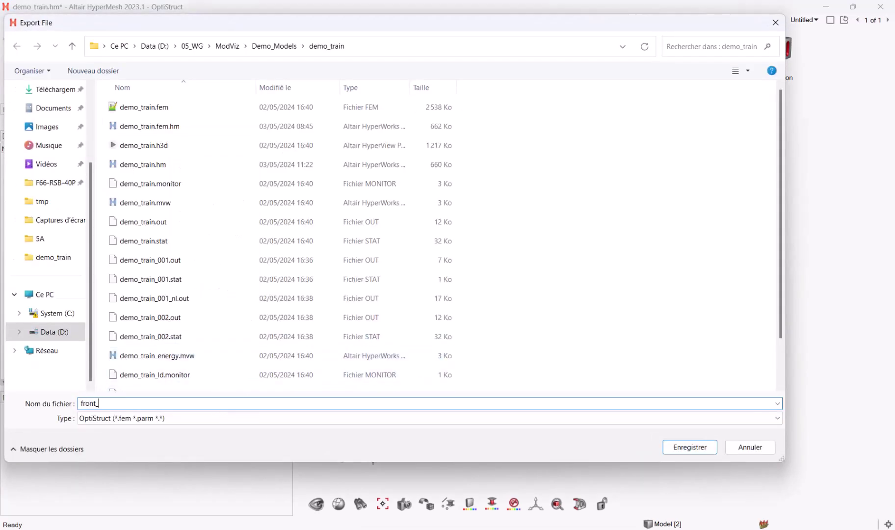
pyautogui.write('.fem')
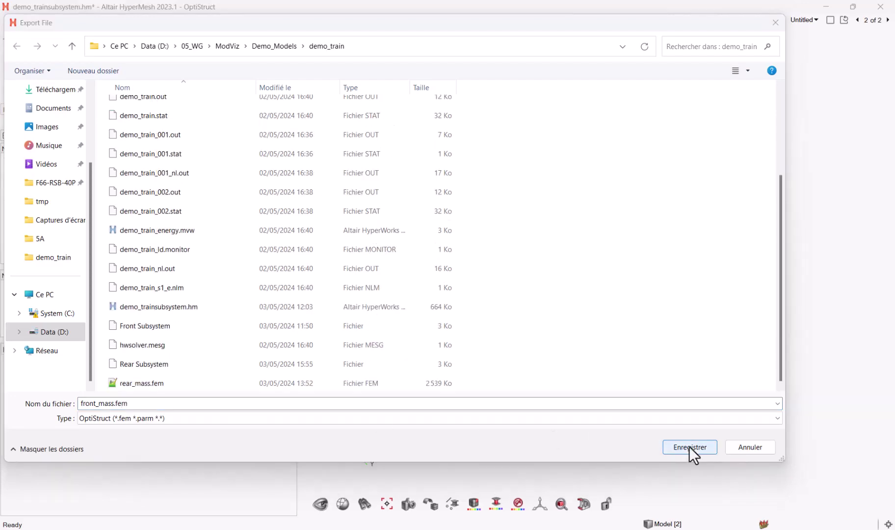
pyautogui.click(689, 446)
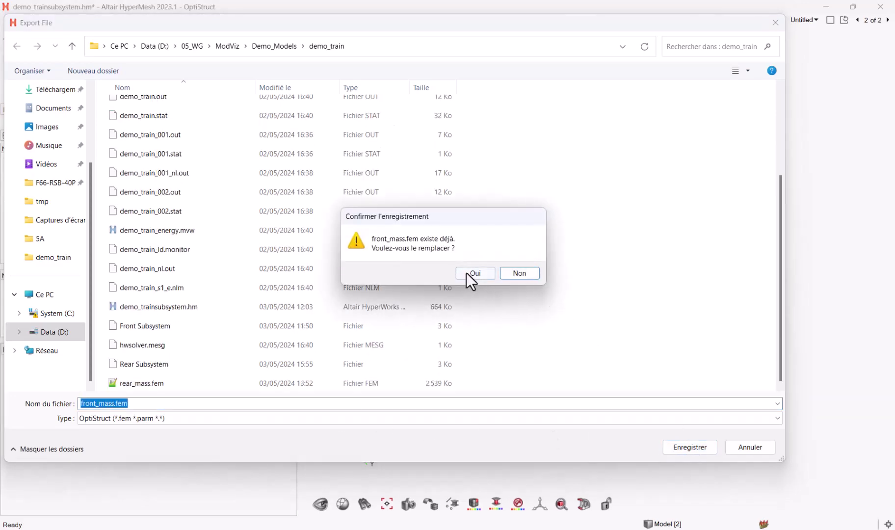
pyautogui.click(472, 273)
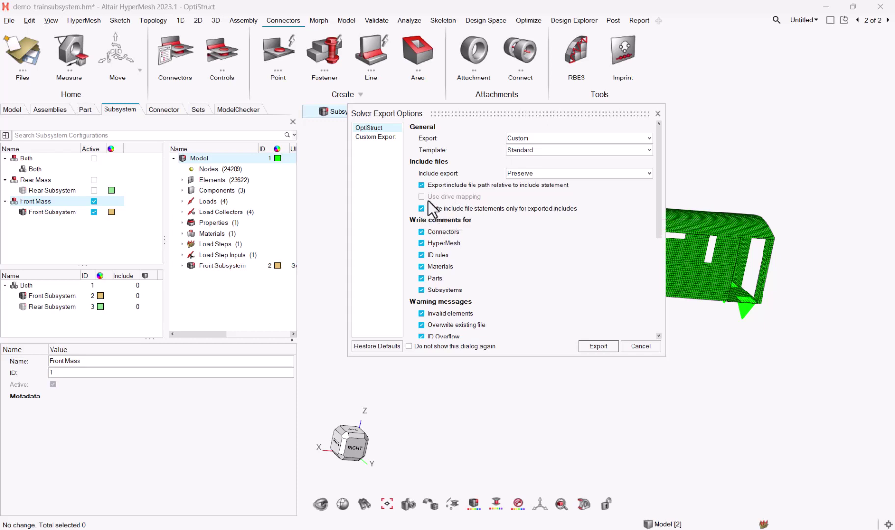
pyautogui.click(598, 346)
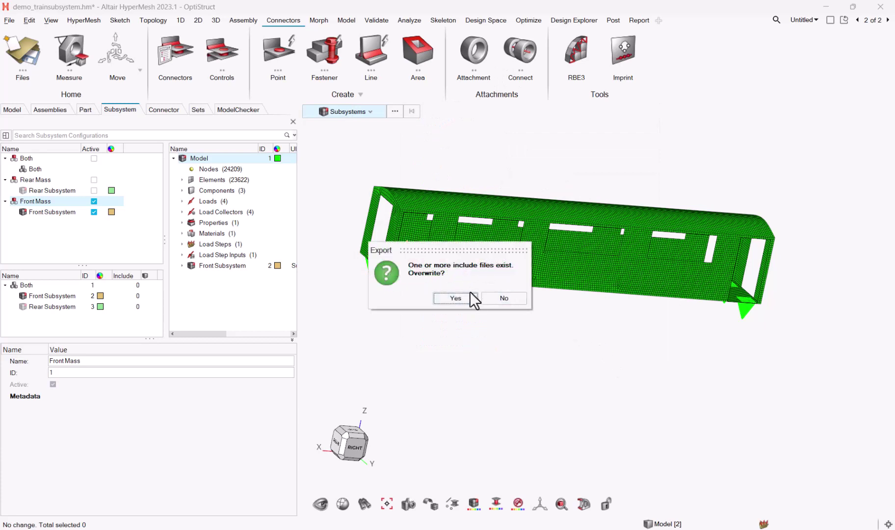
pyautogui.click(465, 298)
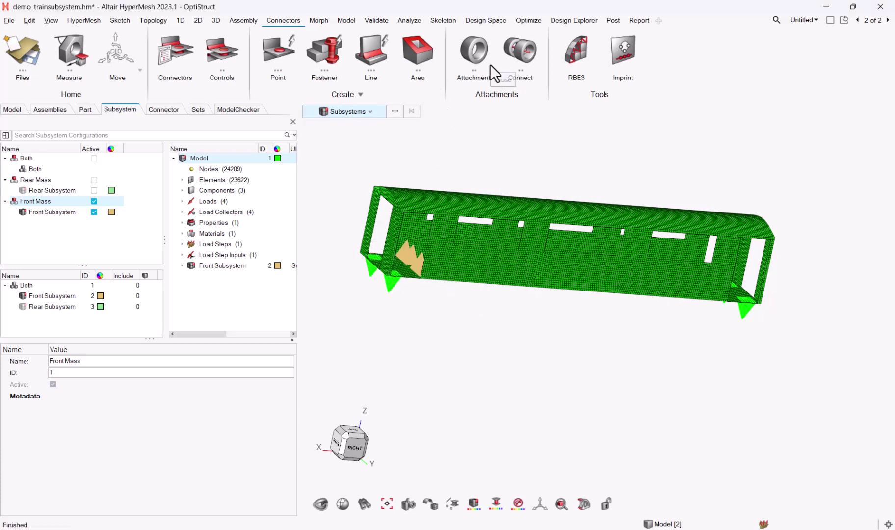
# Check front_mass.fem's INCLUDE 'Front Subsystem' line, reload the Front Subsystem file, and return.
pyautogui.hotkey('alt', 'Tab')
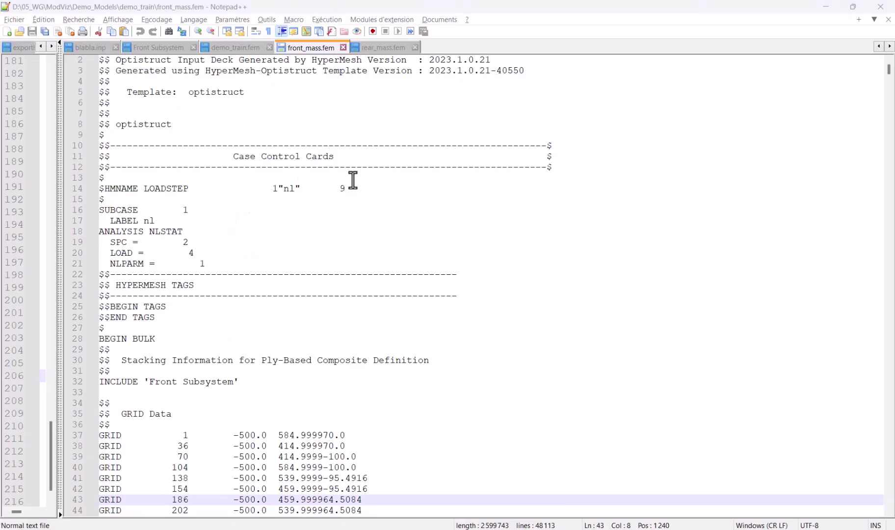
pyautogui.scroll(1, 261, 206)
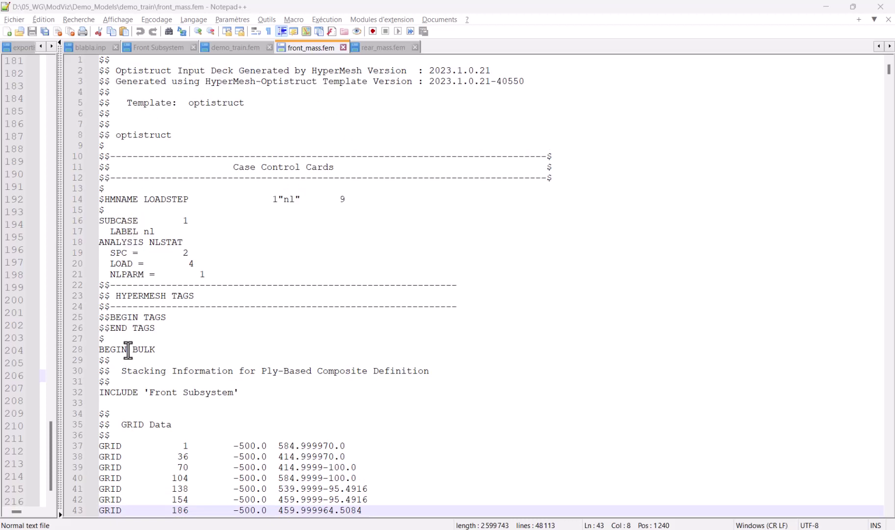
pyautogui.click(239, 393)
pyautogui.hotkey('shift', 'Home')
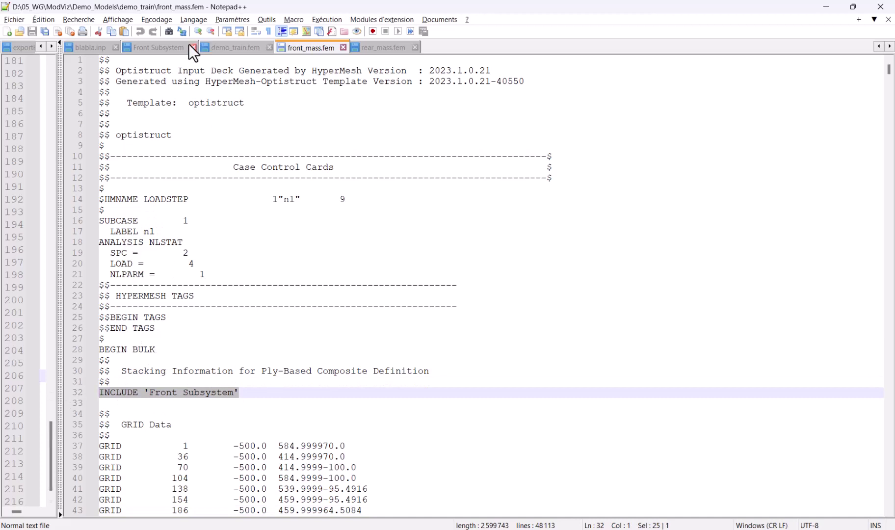
pyautogui.click(175, 49)
pyautogui.click(487, 325)
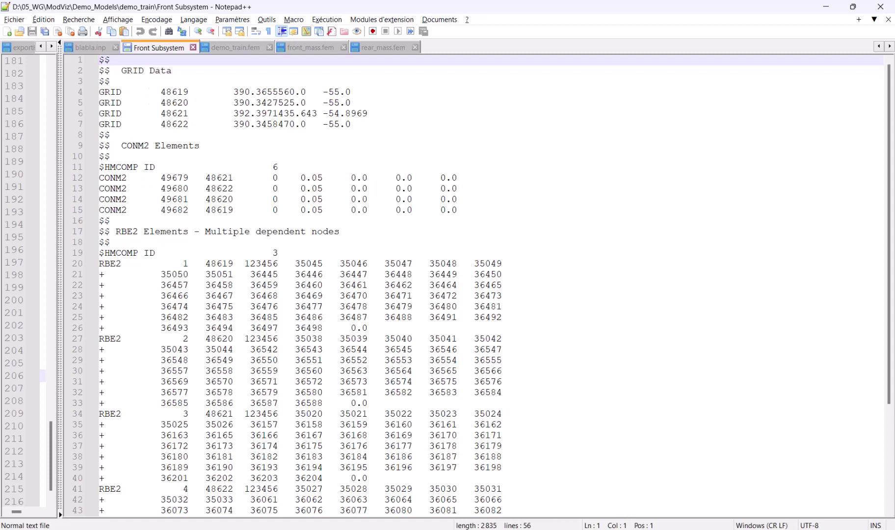
pyautogui.hotkey('alt', 'Tab')
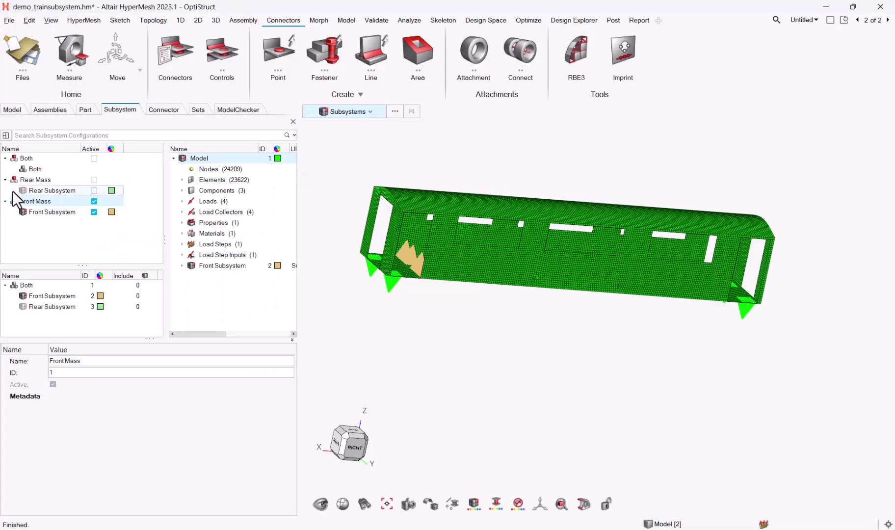